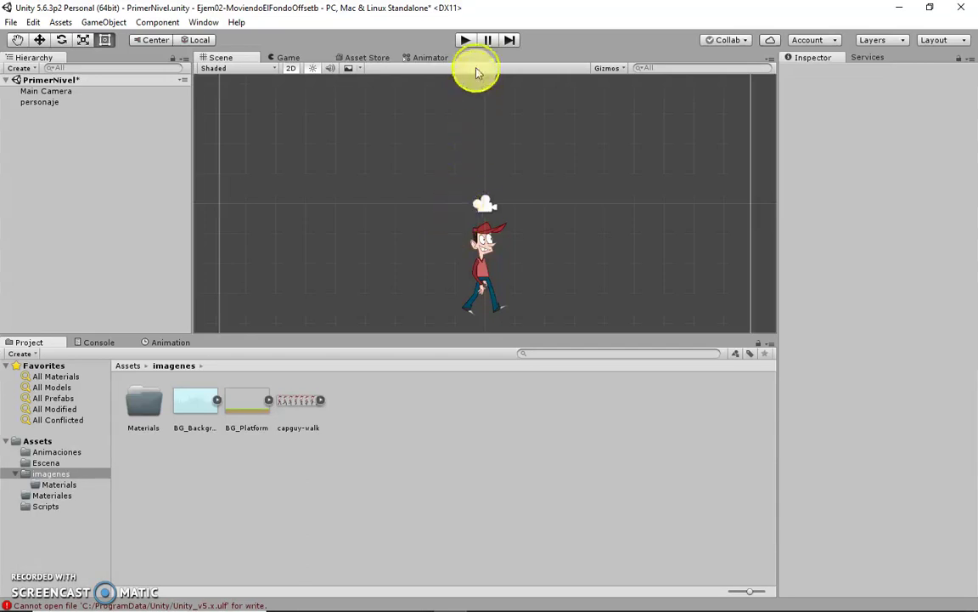
Step: Play and stop the scene twice to test the character, then inspect the BG_Background and BG_Platform import settings
click(466, 40)
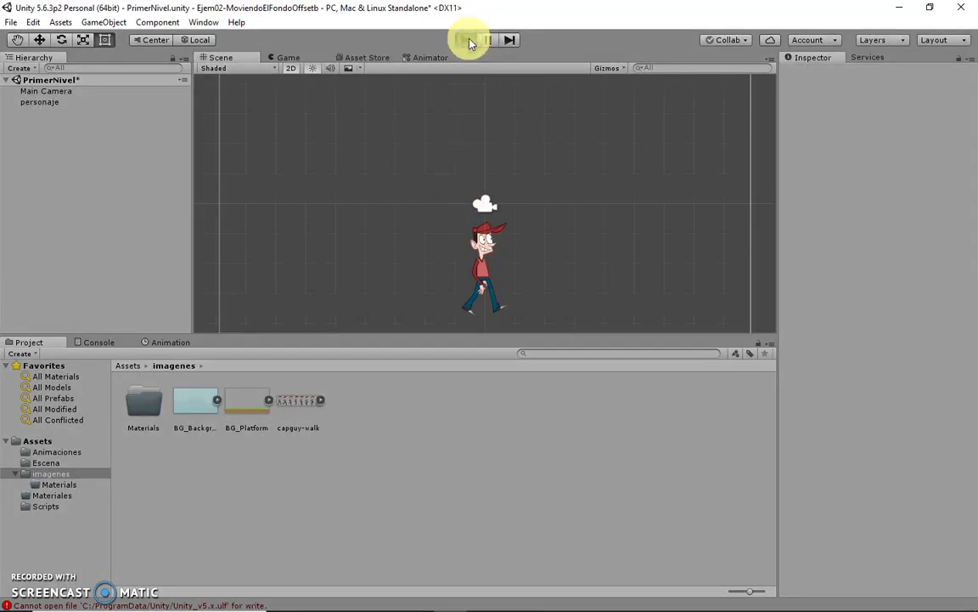
click(471, 41)
click(523, 277)
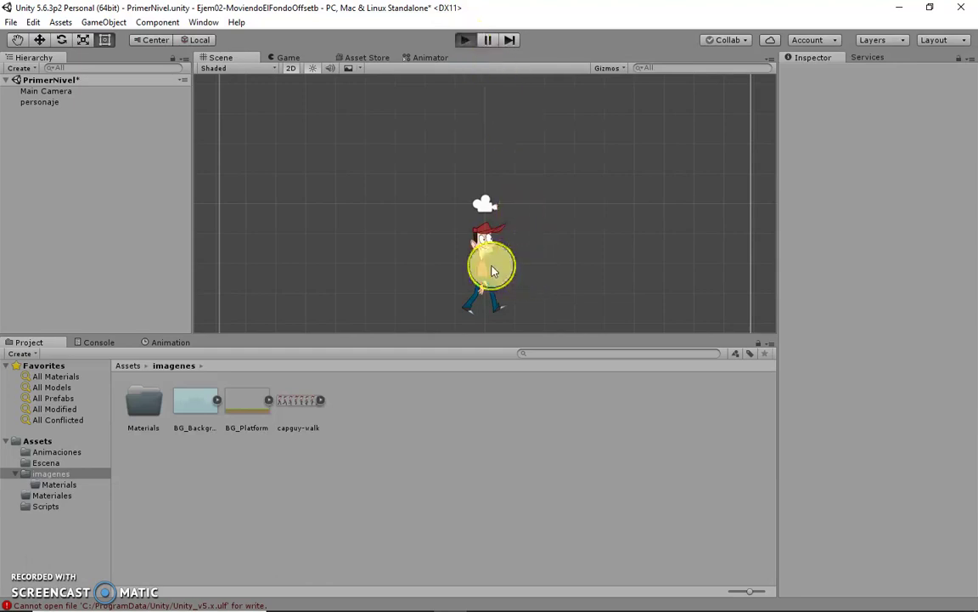
key(ctrl+p)
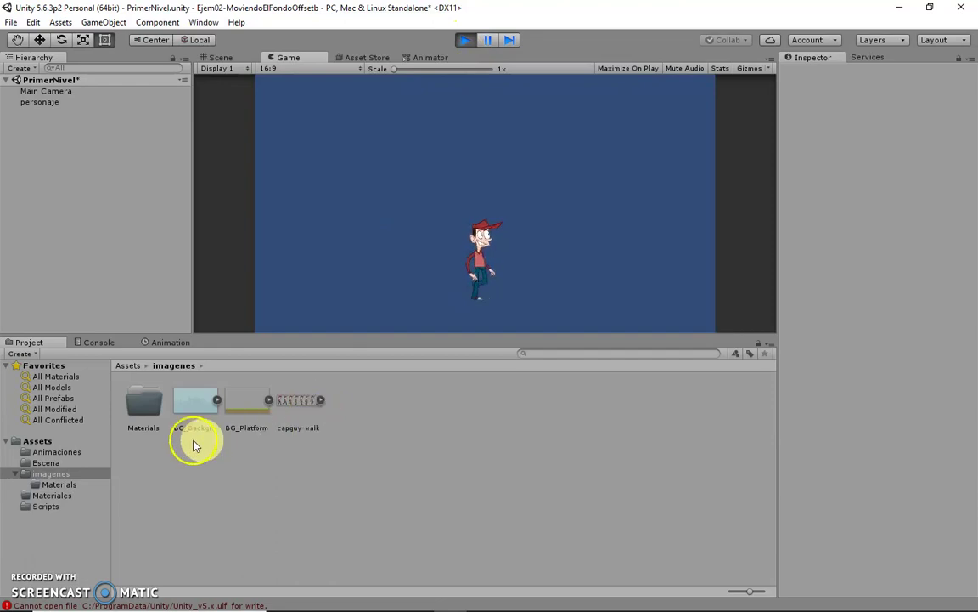
click(472, 42)
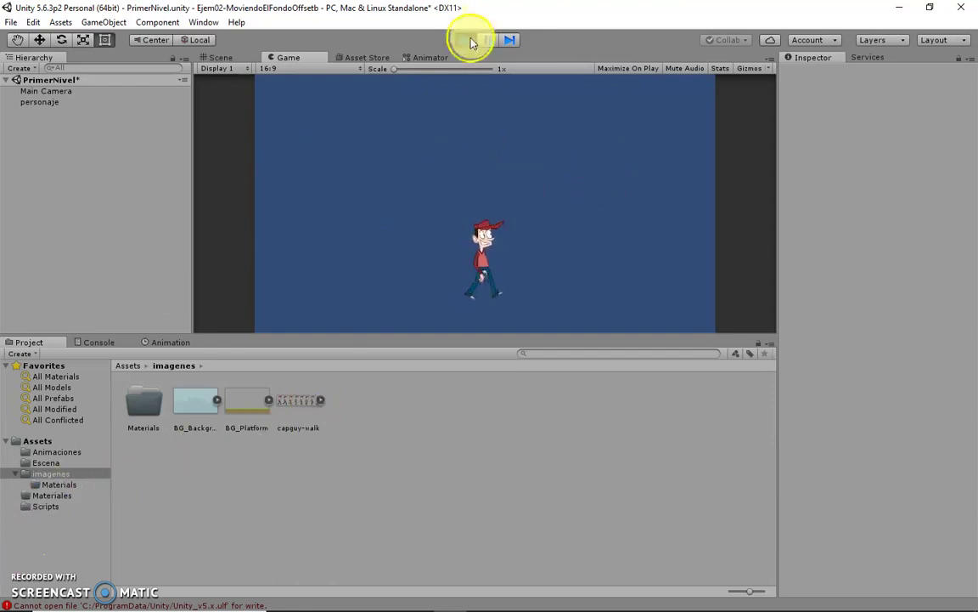
click(190, 416)
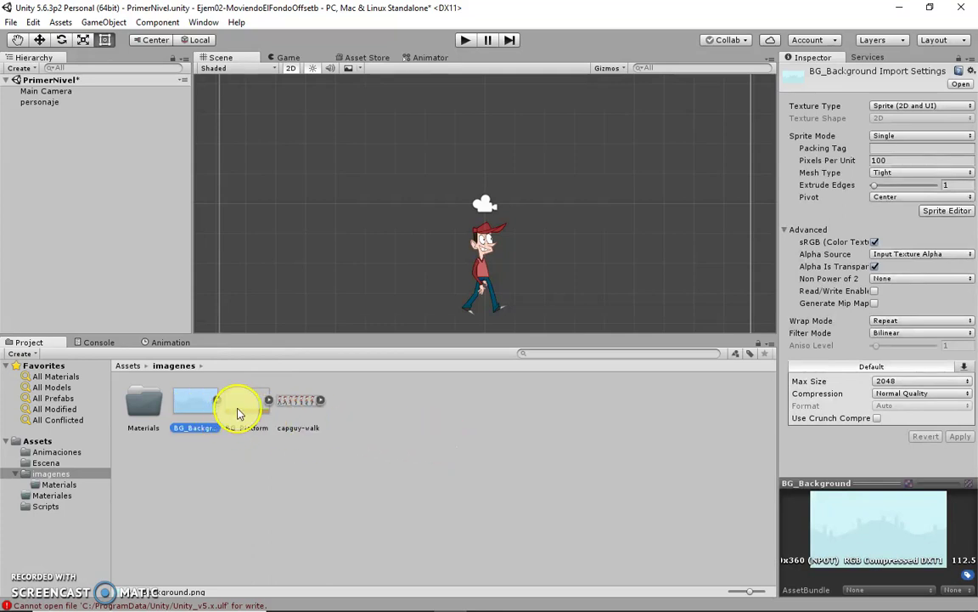
click(242, 412)
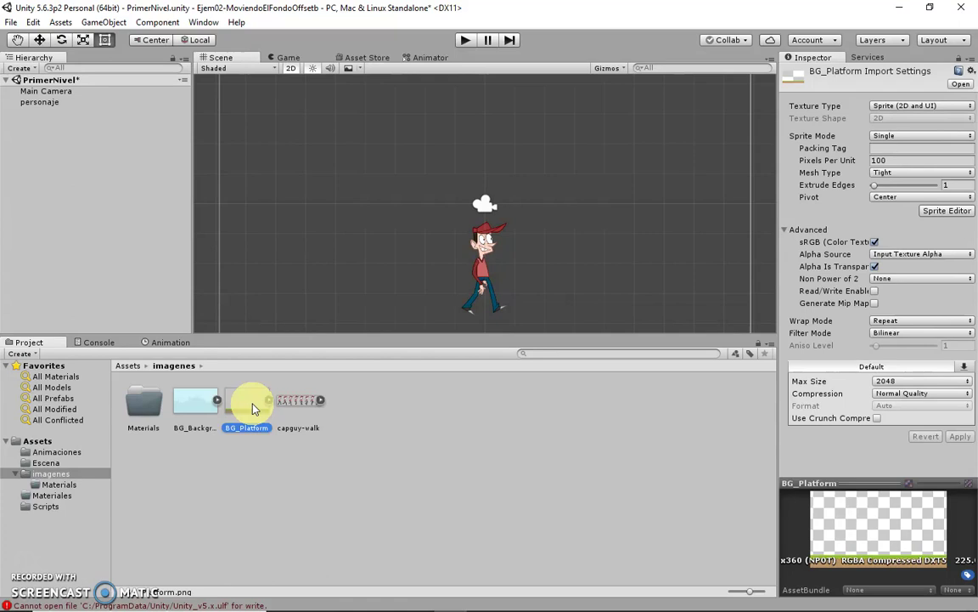
Step: Create a 3D Quad from the Hierarchy context menu and frame it in the scene view
right_click(54, 122)
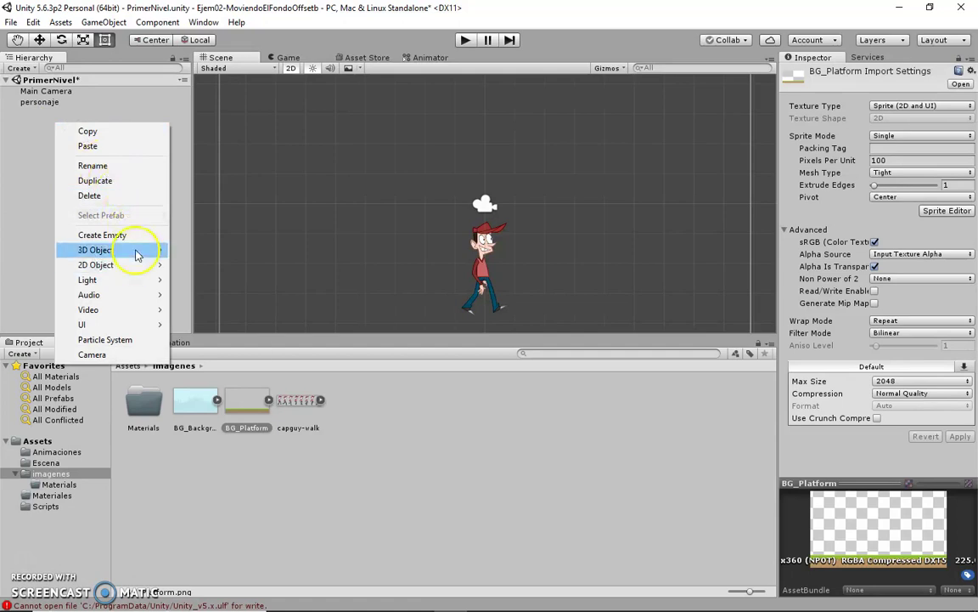
mouse_move(135, 250)
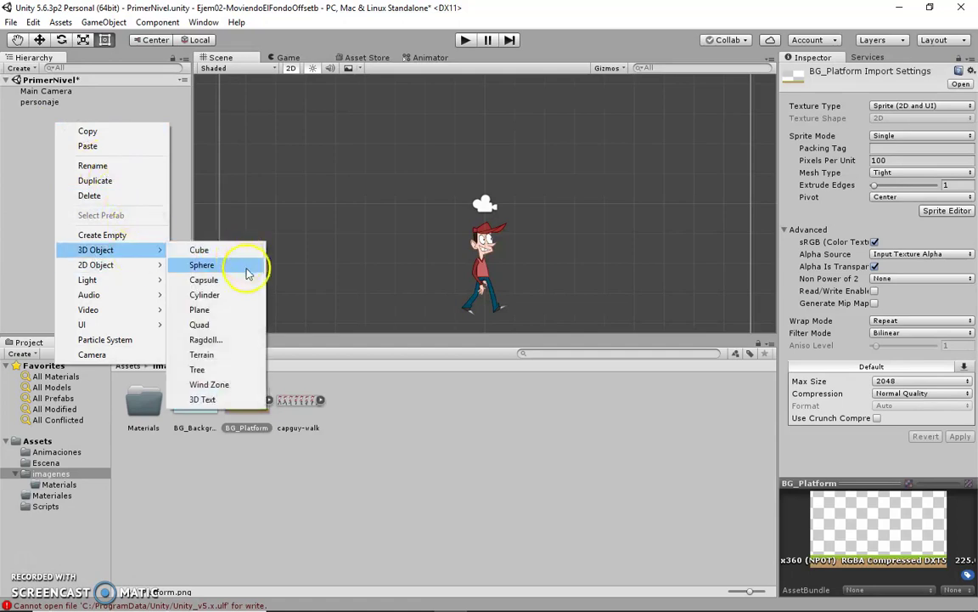
click(215, 328)
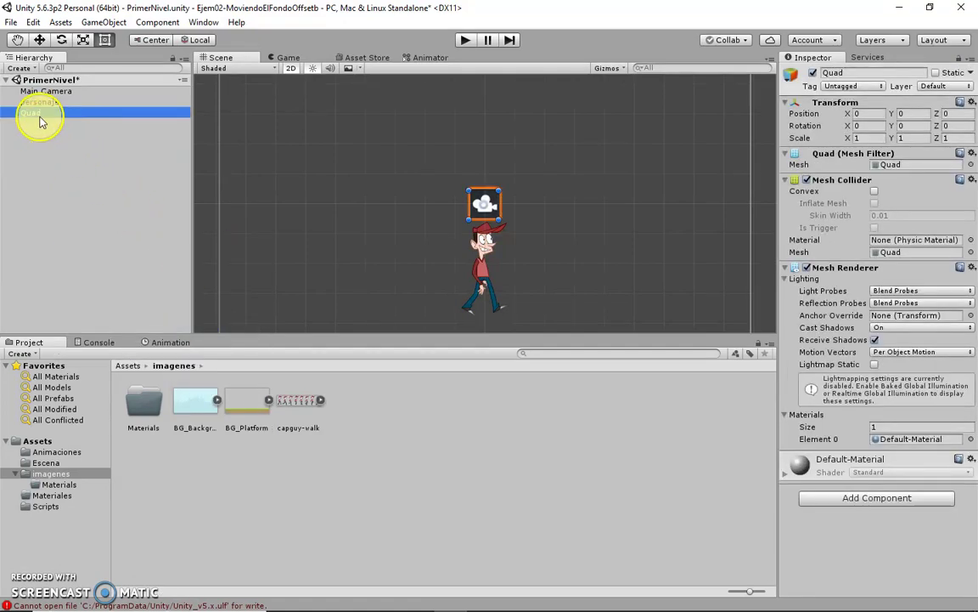
double_click(40, 119)
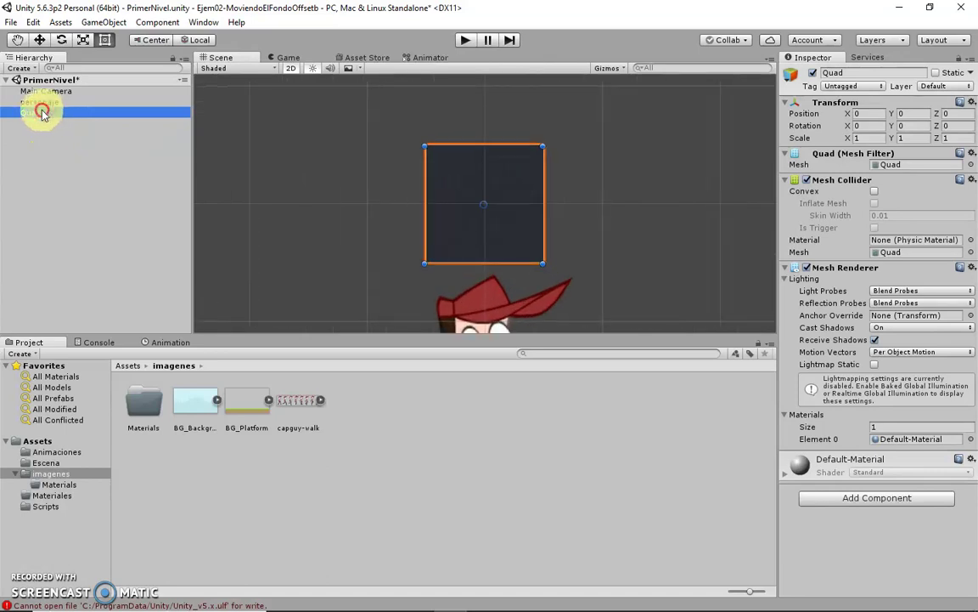
Step: Rename the new quad to FondoInferior
right_click(43, 113)
click(80, 155)
text(FondoInferior)
key(Return)
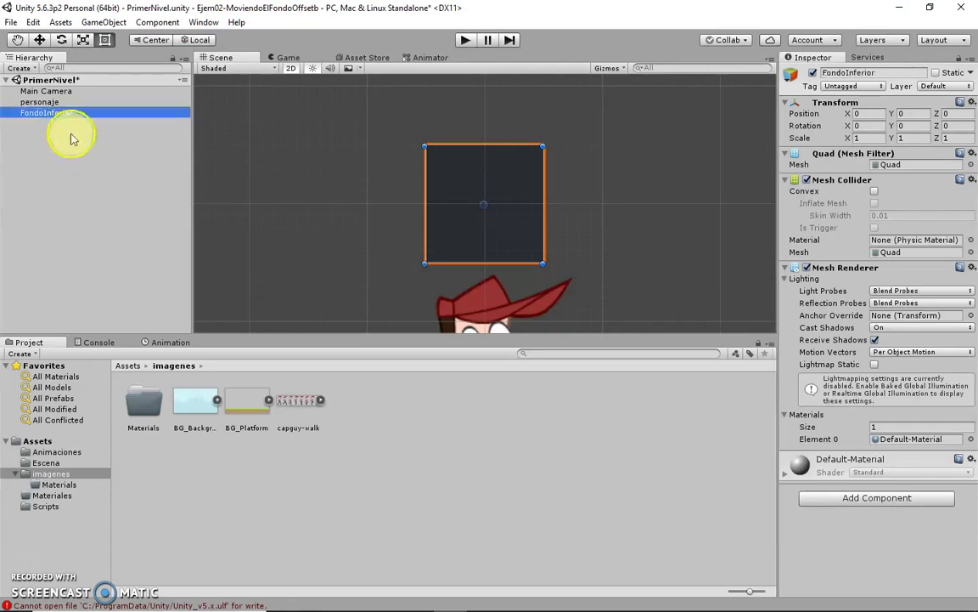
Step: Dismiss FondoInferior's context menu without choosing anything and scroll the view
right_click(72, 134)
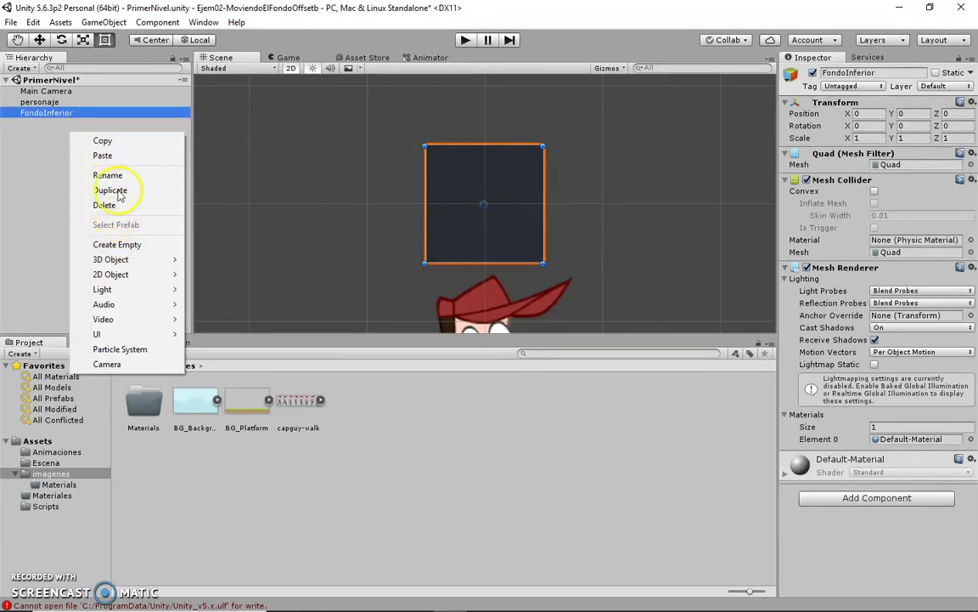
mouse_move(152, 259)
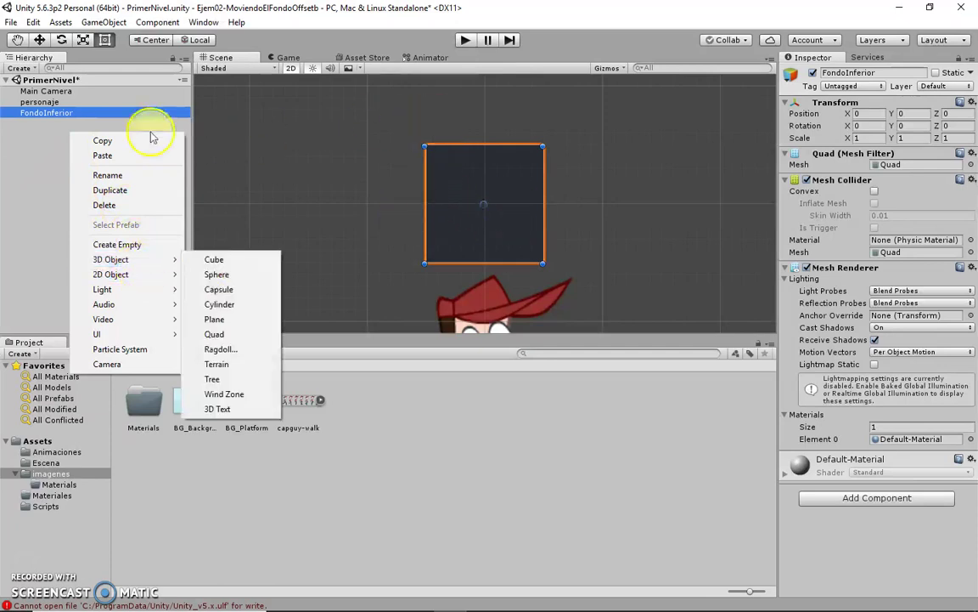
click(83, 123)
click(204, 128)
click(493, 203)
scroll(617, 226, down, 1)
scroll(617, 226, down, 2)
scroll(617, 226, down, 2)
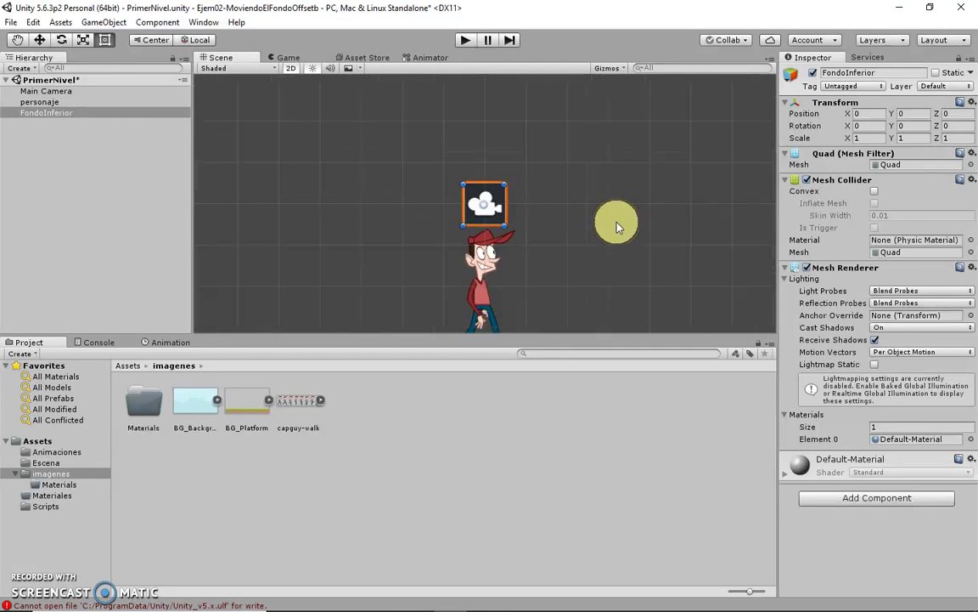
Step: After previewing the Game view, set FondoInferior's Transform Scale X to 15 and Y to 9
click(287, 57)
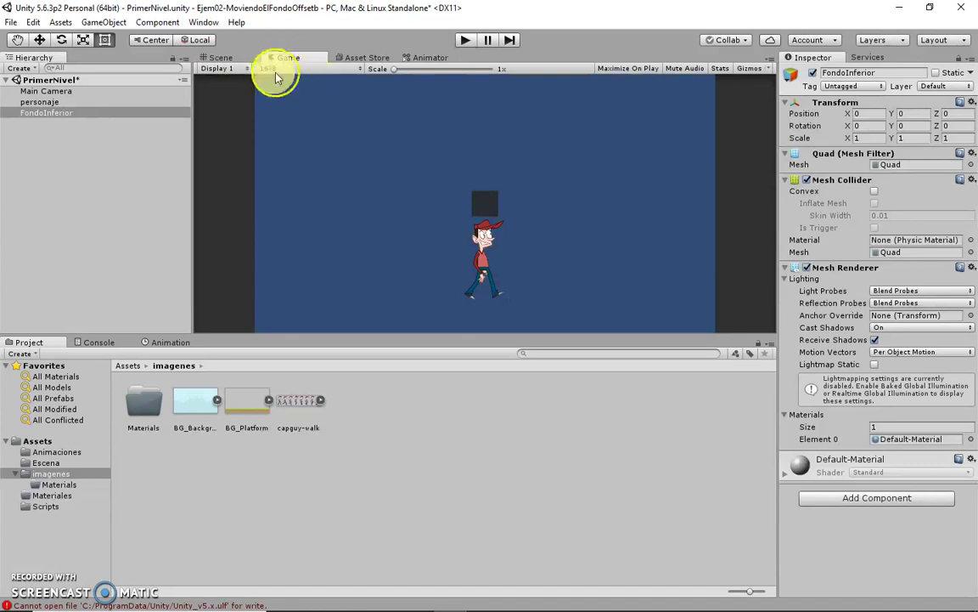
click(222, 57)
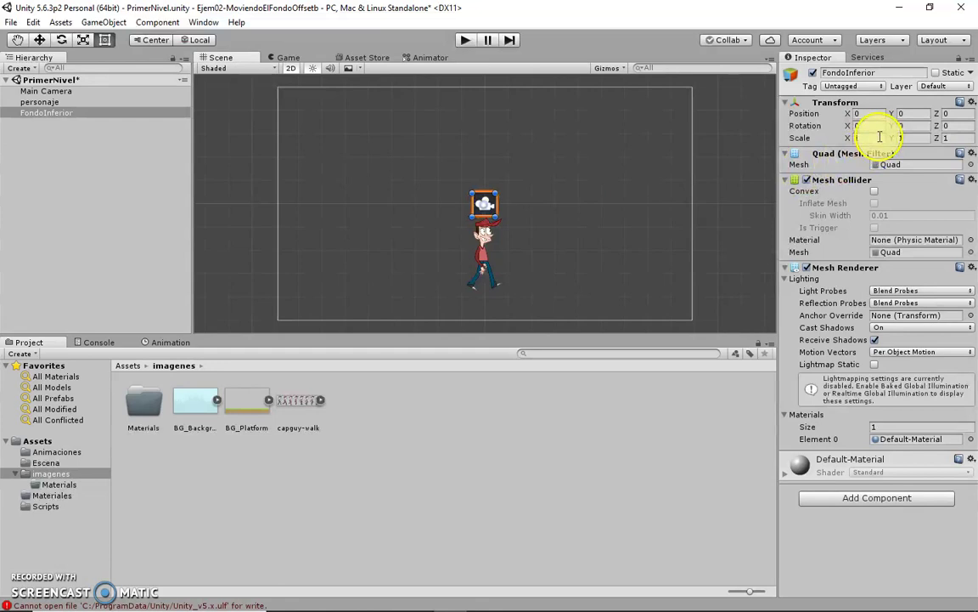
click(814, 138)
text(15)
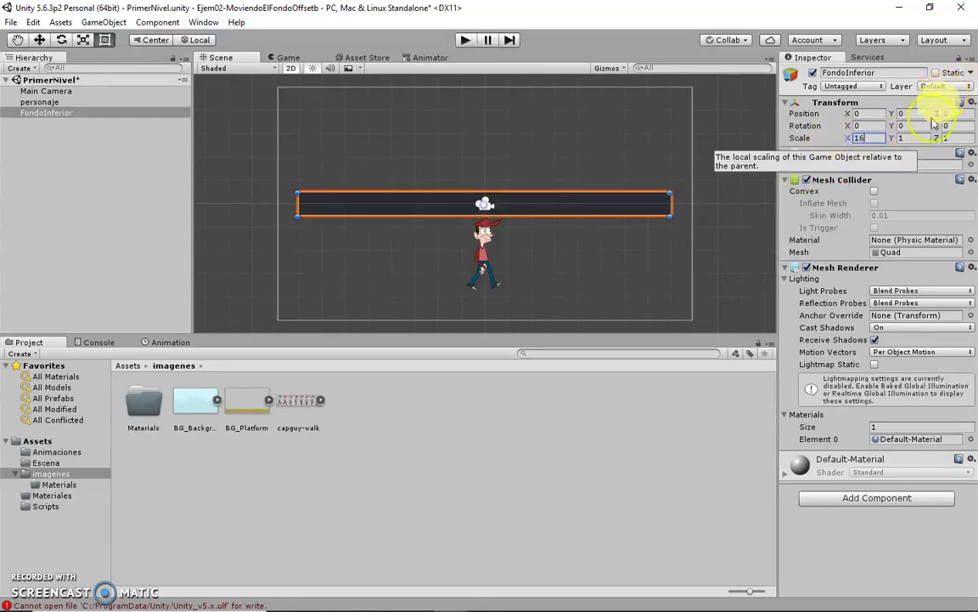
key(Tab)
text(9)
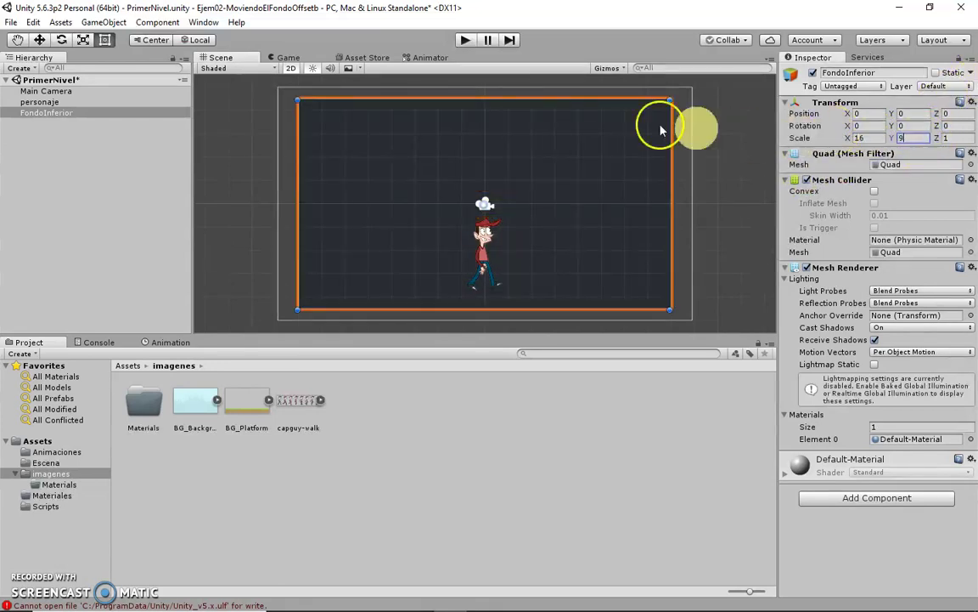
Step: Copy and paste FondoInferior to create a duplicate quad
right_click(53, 119)
right_click(54, 125)
right_click(54, 127)
click(83, 153)
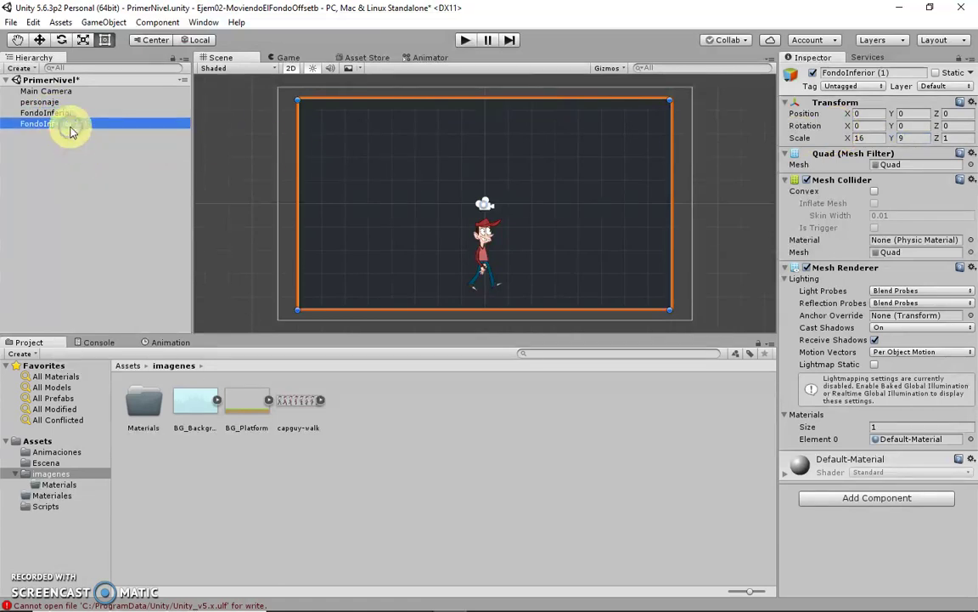
Step: Rename the copy from 'FondoInferior (1)' to FondoTrasero
right_click(72, 130)
click(108, 171)
key(End)
key(shift+Left)
key(shift+Left)
key(shift+Left)
key(shift+Home)
key(shift+Right)
key(shift+Right)
key(shift+Right)
key(shift+Right)
key(shift+Right)
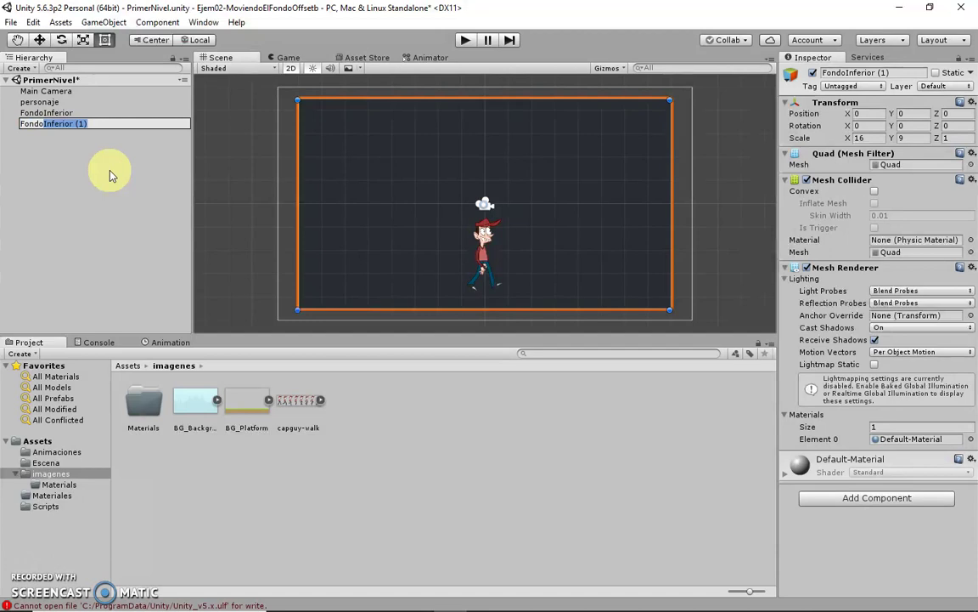
text(Trasero)
key(Return)
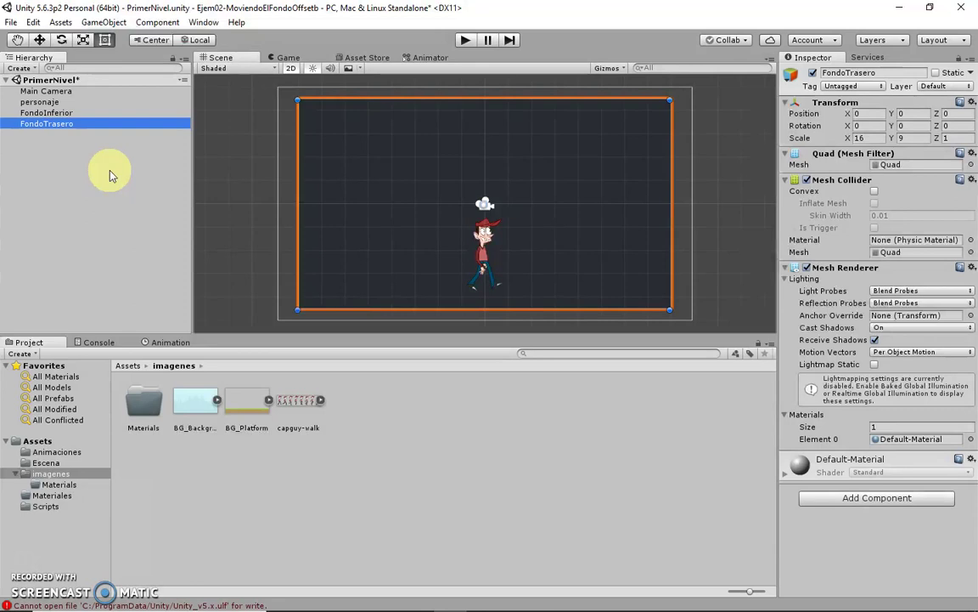
click(65, 130)
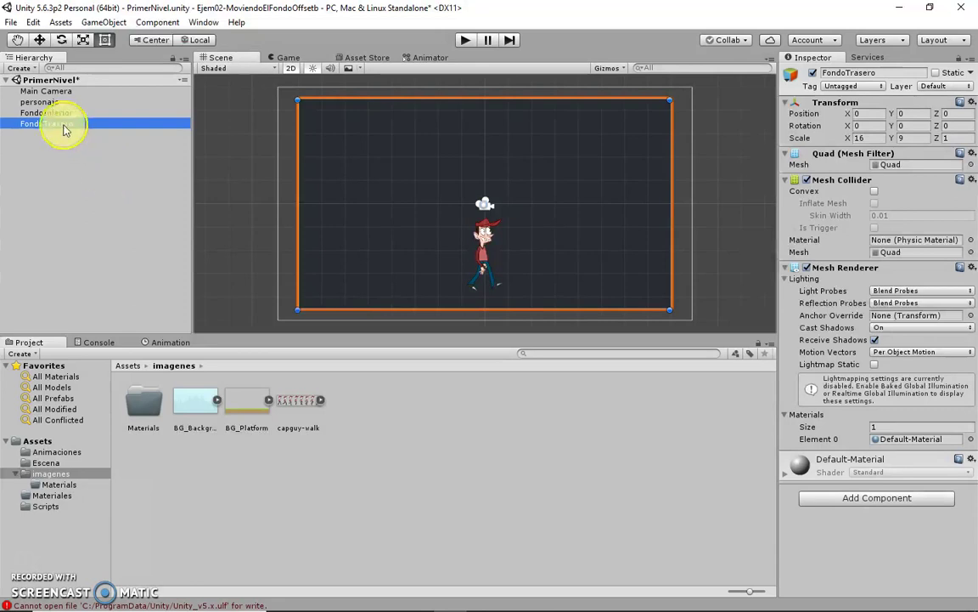
Step: Compare the BG_Background and BG_Platform images' import settings
click(194, 406)
click(242, 406)
click(204, 412)
click(236, 408)
click(204, 414)
click(242, 407)
click(203, 409)
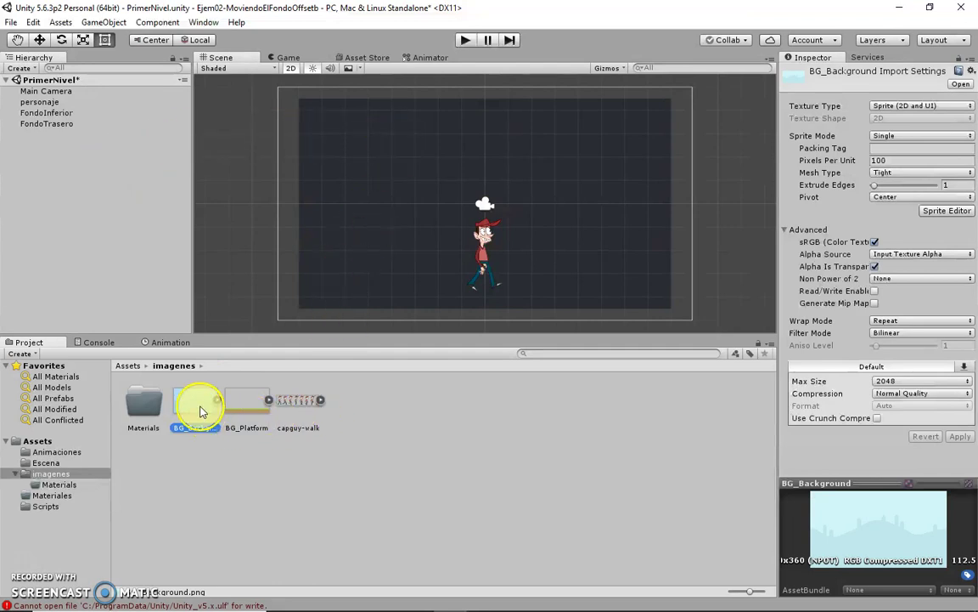
Step: Drag the BG_Platform image onto FondoInferior to give it the BG_Platform material
click(41, 113)
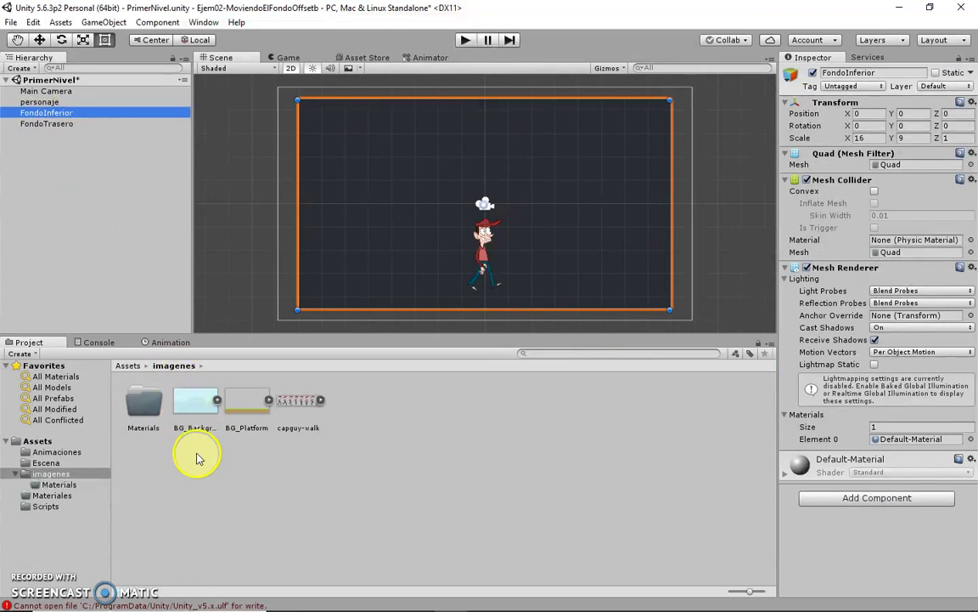
drag(247, 413, 898, 465)
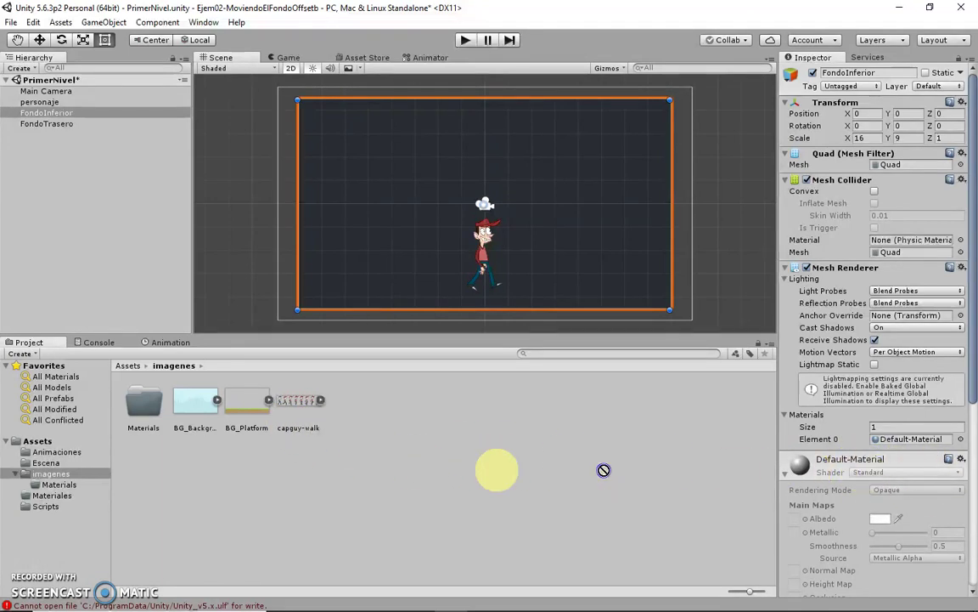
drag(898, 465, 773, 467)
click(790, 470)
mouse_move(246, 403)
mouse_down()
mouse_move(560, 530)
mouse_move(873, 535)
mouse_up()
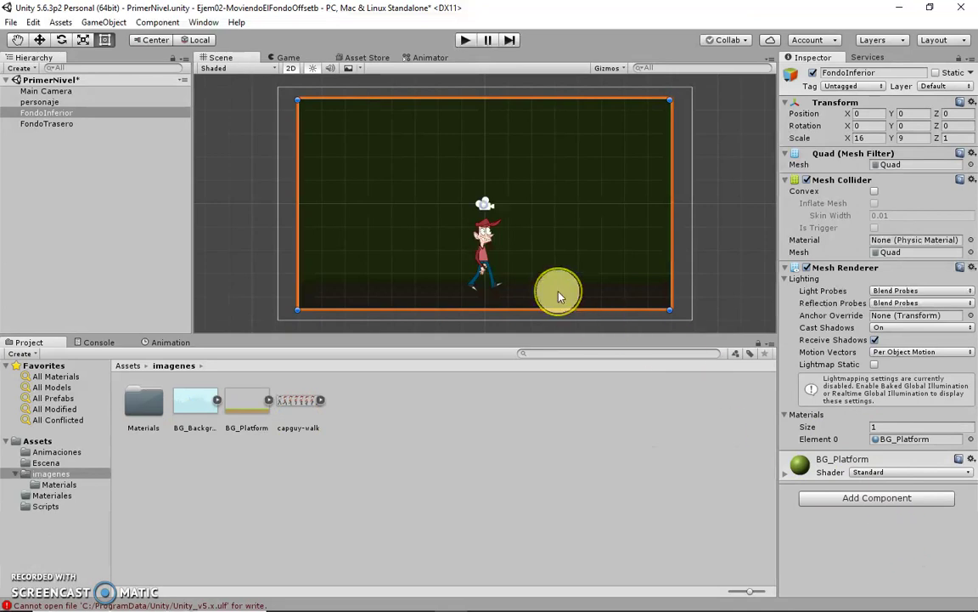
double_click(142, 410)
Step: Switch the BG_Platform material's shader to Unlit/Transparent, then show the imagenes folder
click(156, 411)
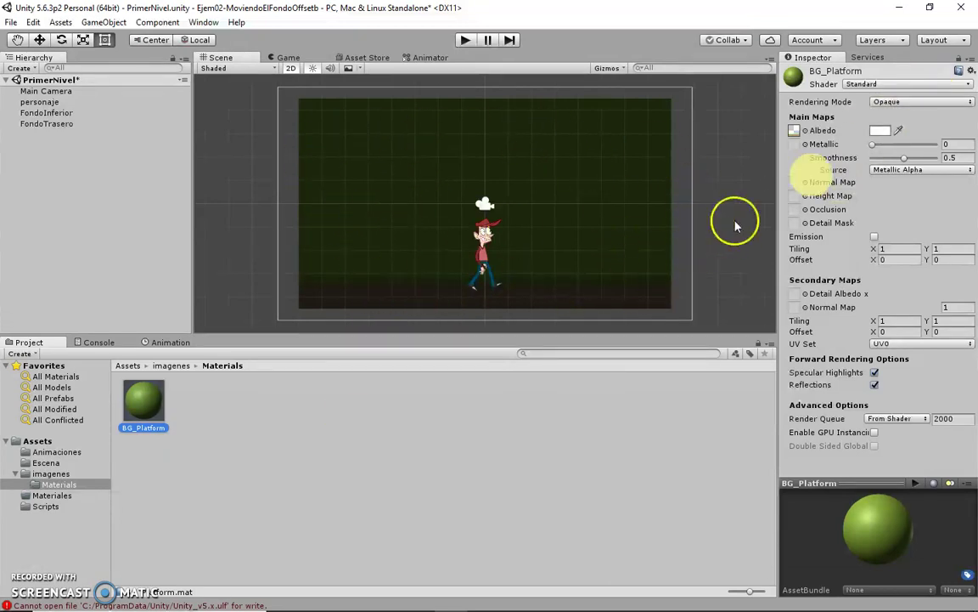
click(905, 84)
mouse_move(948, 249)
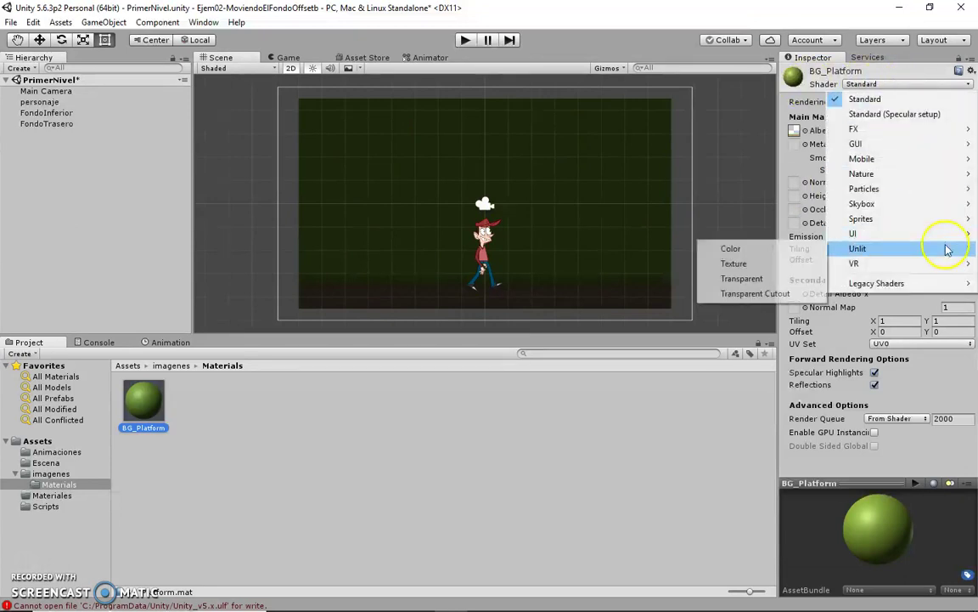
click(787, 282)
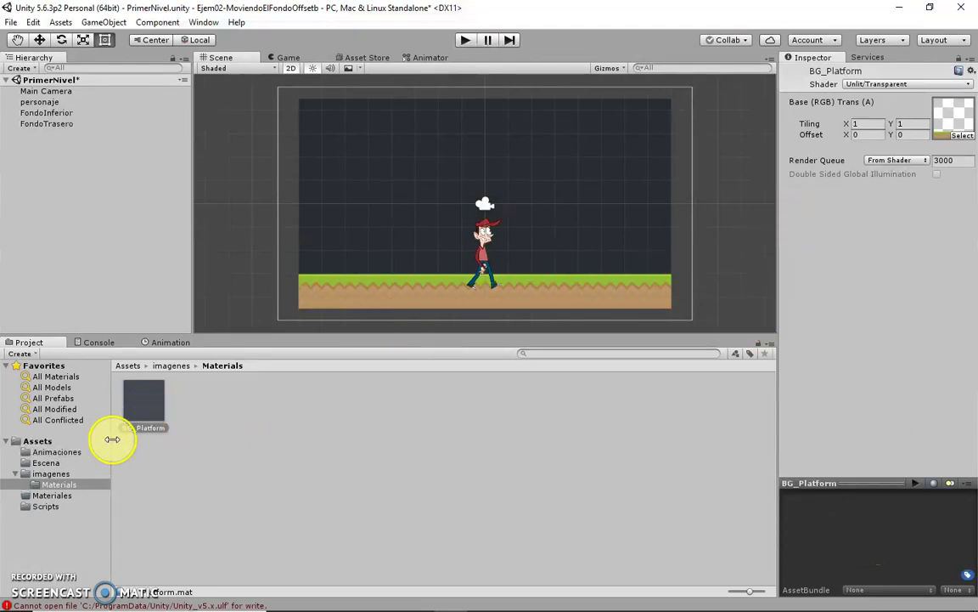
click(56, 473)
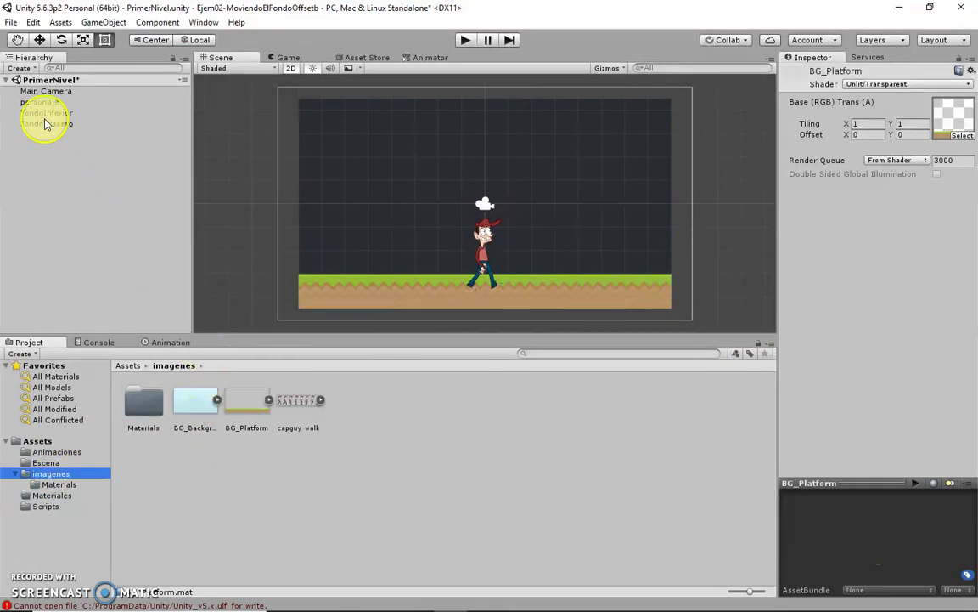
Step: Drag the BG_Background image onto FondoTrasero and inspect the new BG_Background material
click(47, 123)
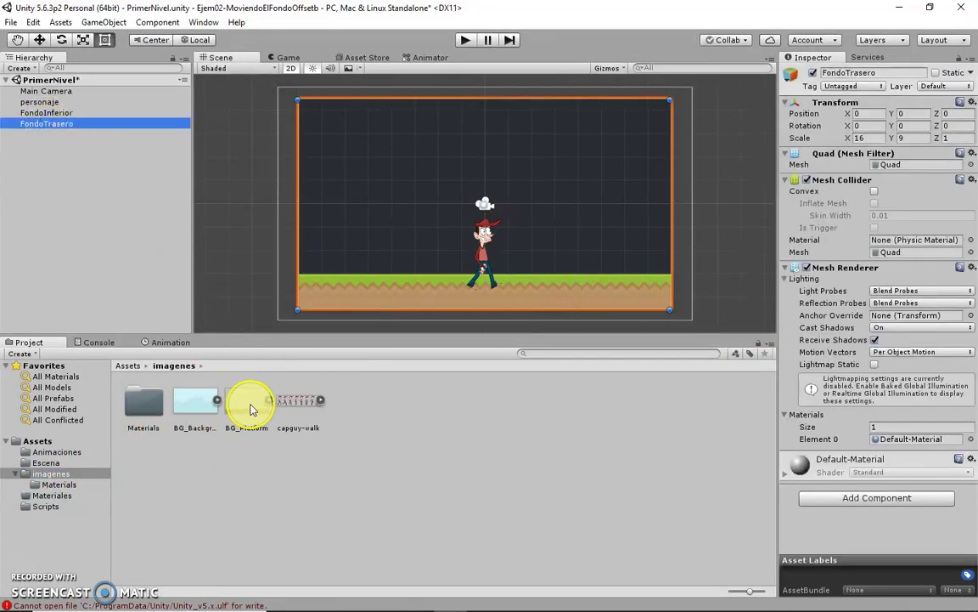
drag(202, 412, 875, 531)
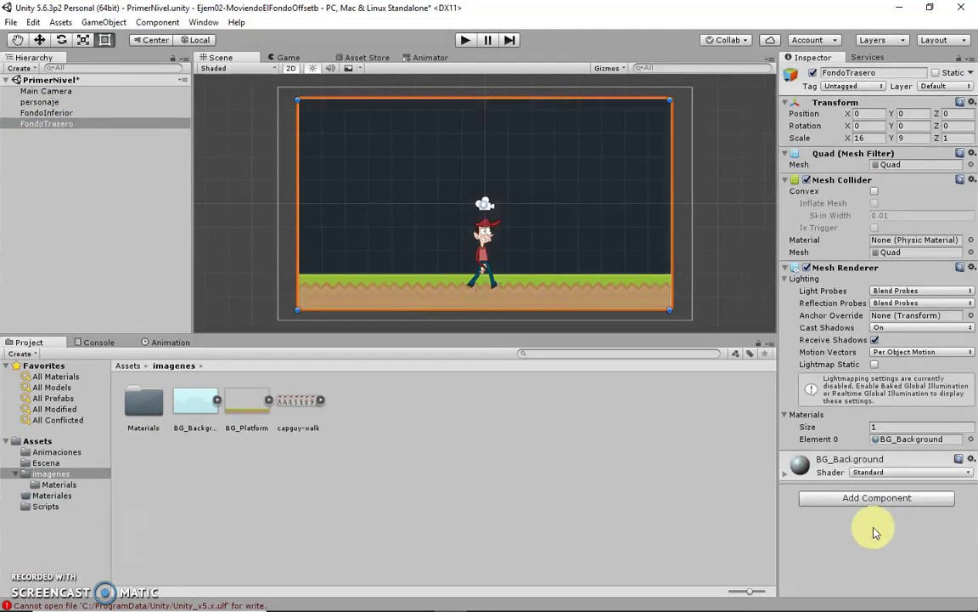
double_click(146, 401)
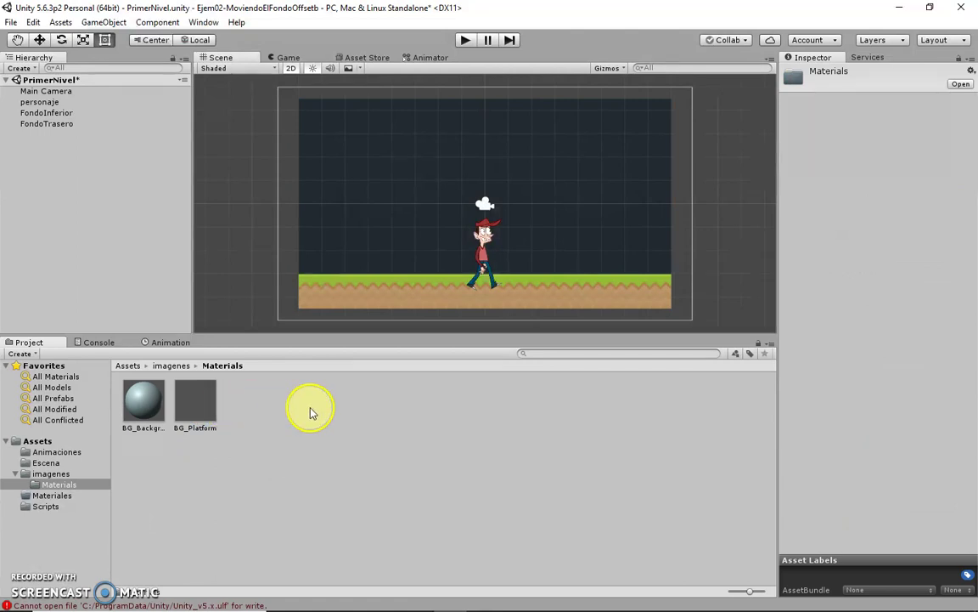
click(143, 412)
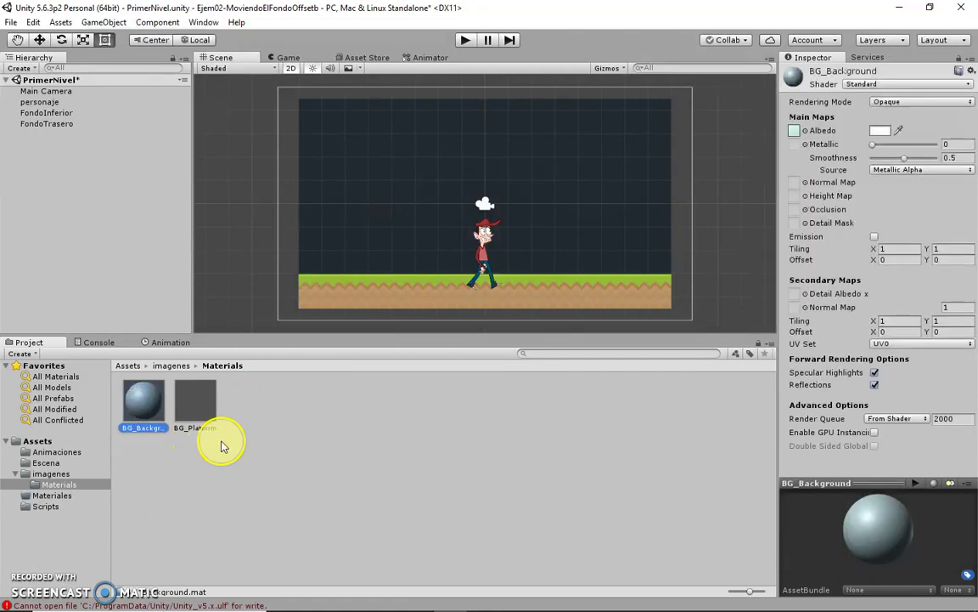
click(49, 123)
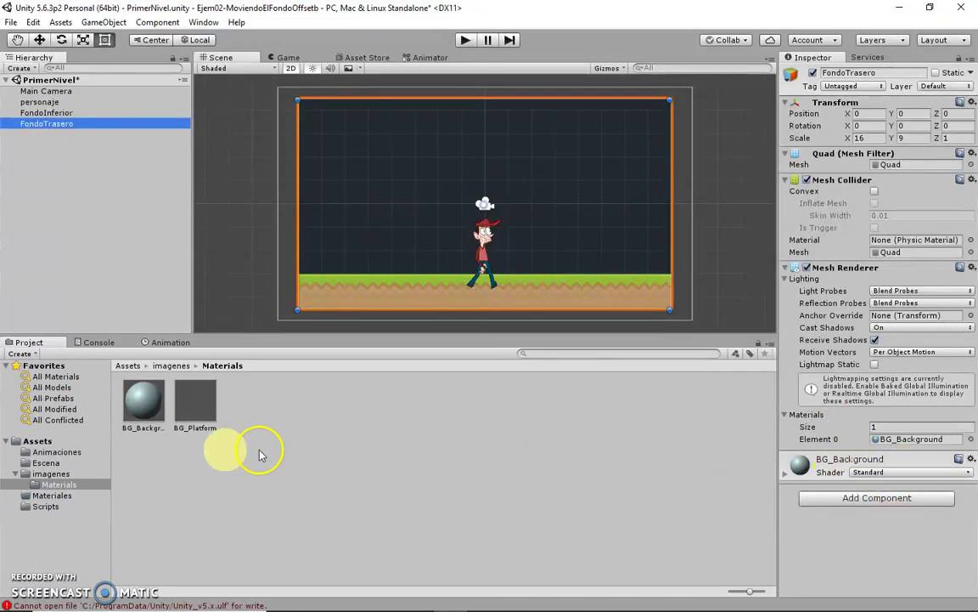
click(149, 416)
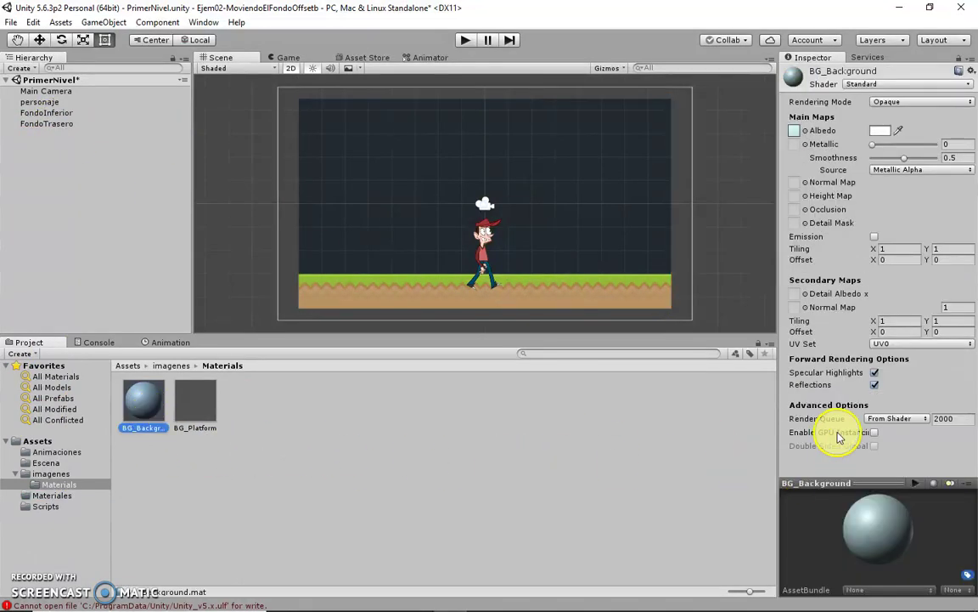
click(889, 88)
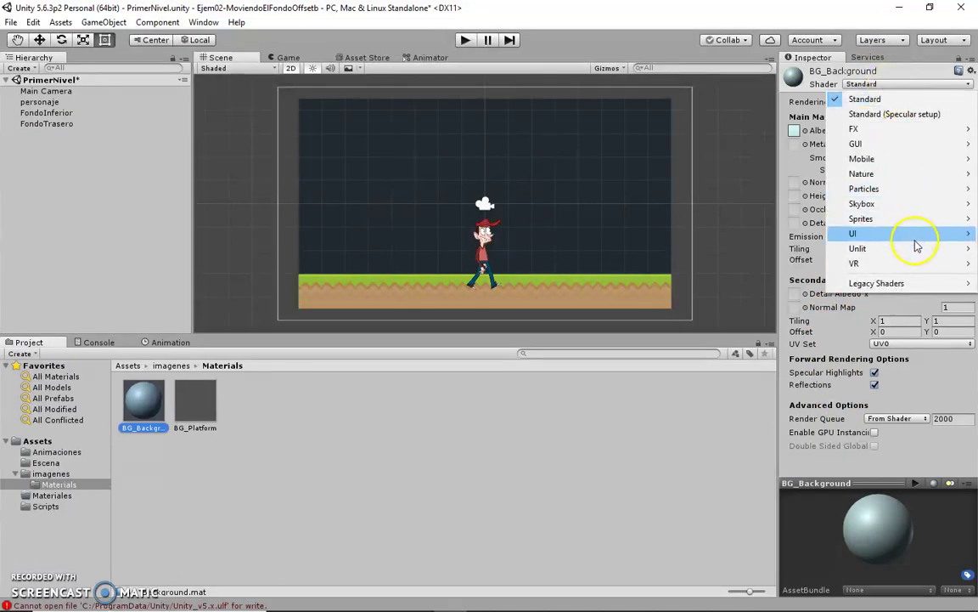
Step: Set BG_Background's shader to Unlit/Texture and scrub Offset X to test scrolling the sky
mouse_move(917, 248)
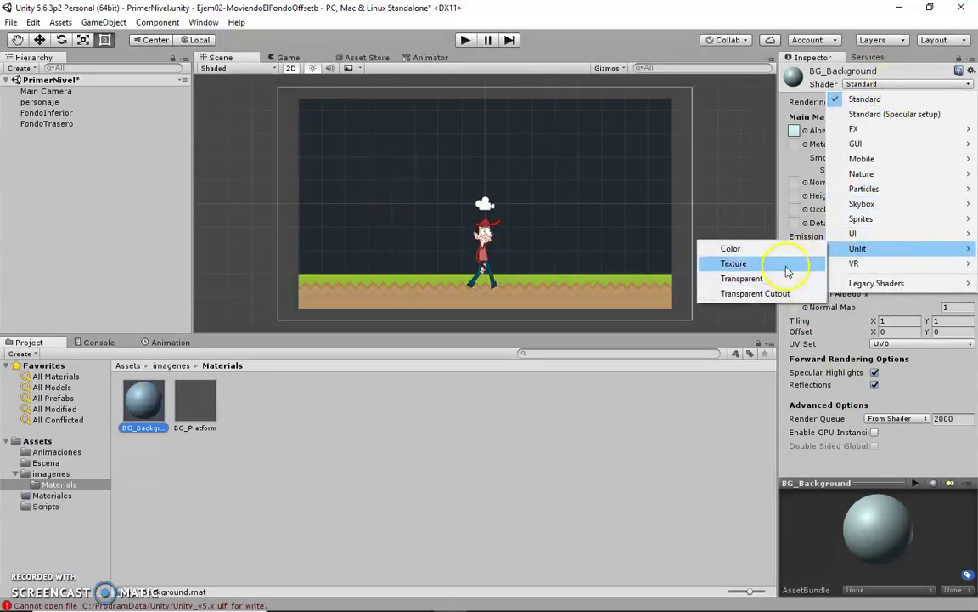
click(729, 264)
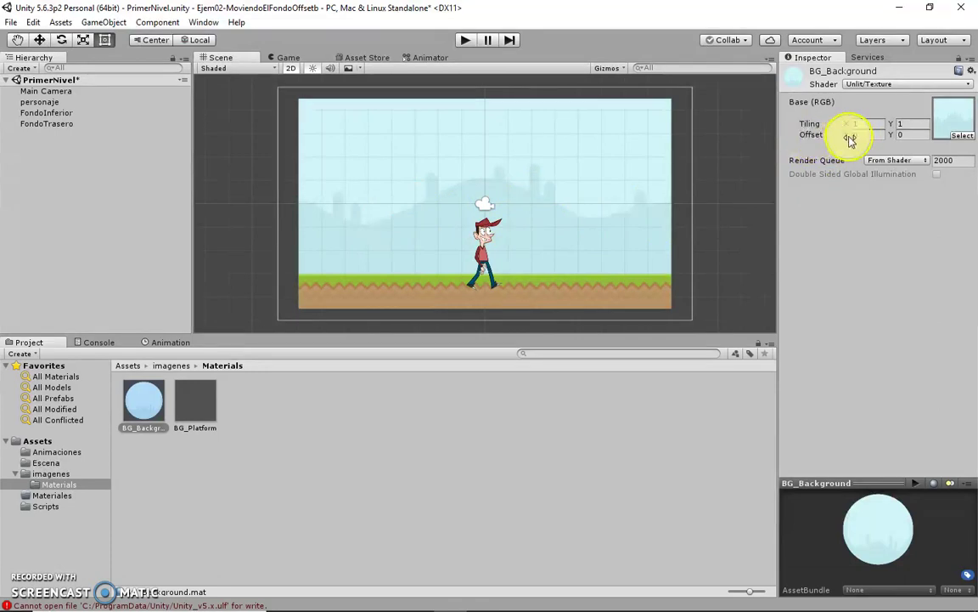
mouse_move(847, 134)
mouse_down()
mouse_move(822, 140)
mouse_move(873, 138)
mouse_up()
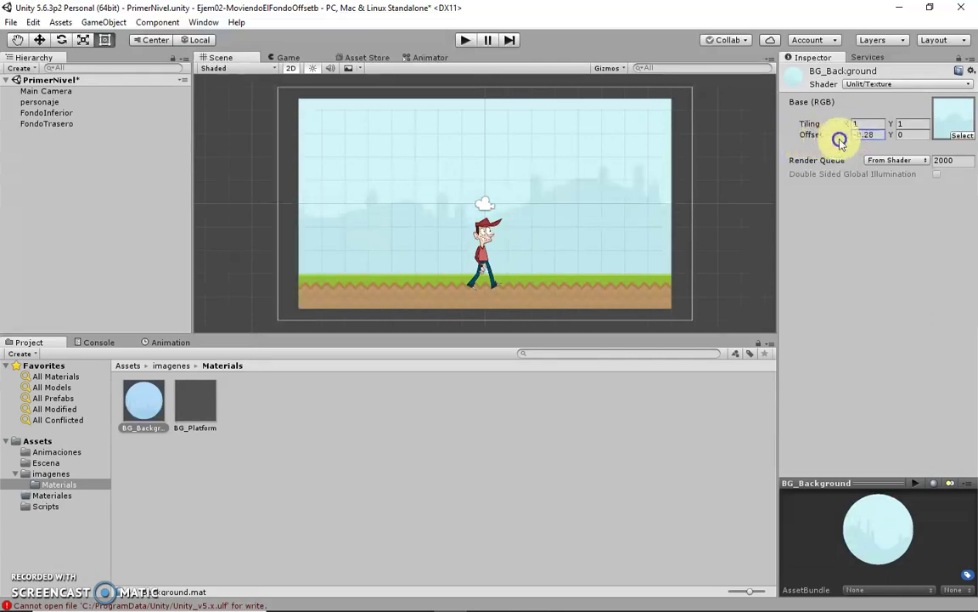
mouse_move(887, 134)
mouse_down()
mouse_move(13, 132)
mouse_move(924, 136)
mouse_move(821, 136)
mouse_up()
Step: Reset Offset X to 0, then set the BG_Background texture's Wrap Mode to Clamp and apply
text(0)
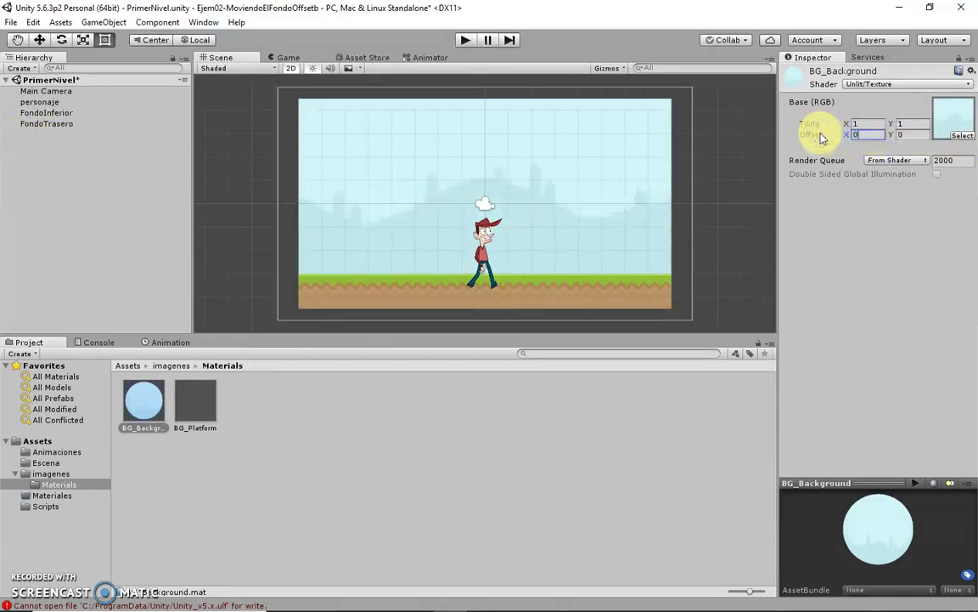
click(53, 473)
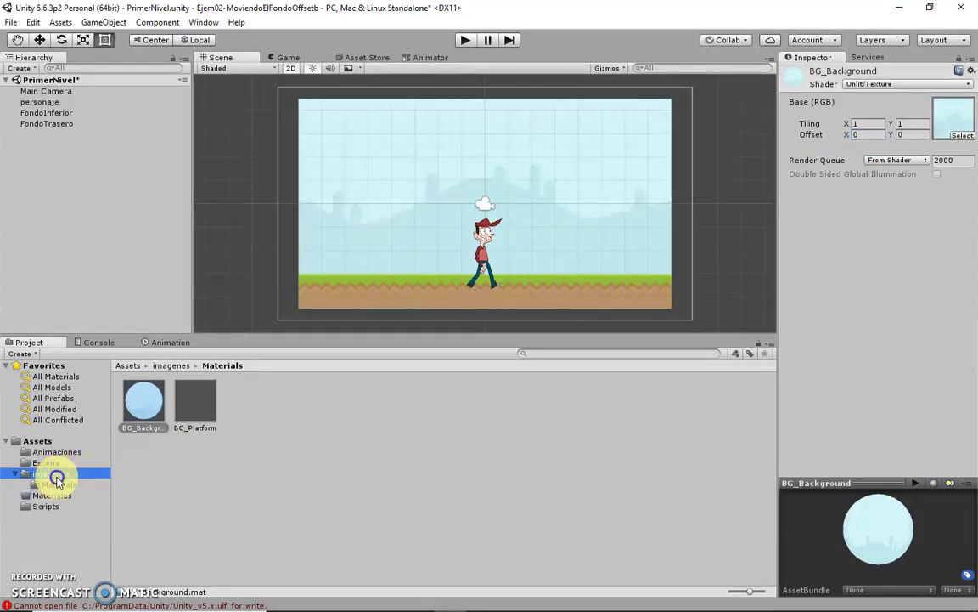
click(194, 404)
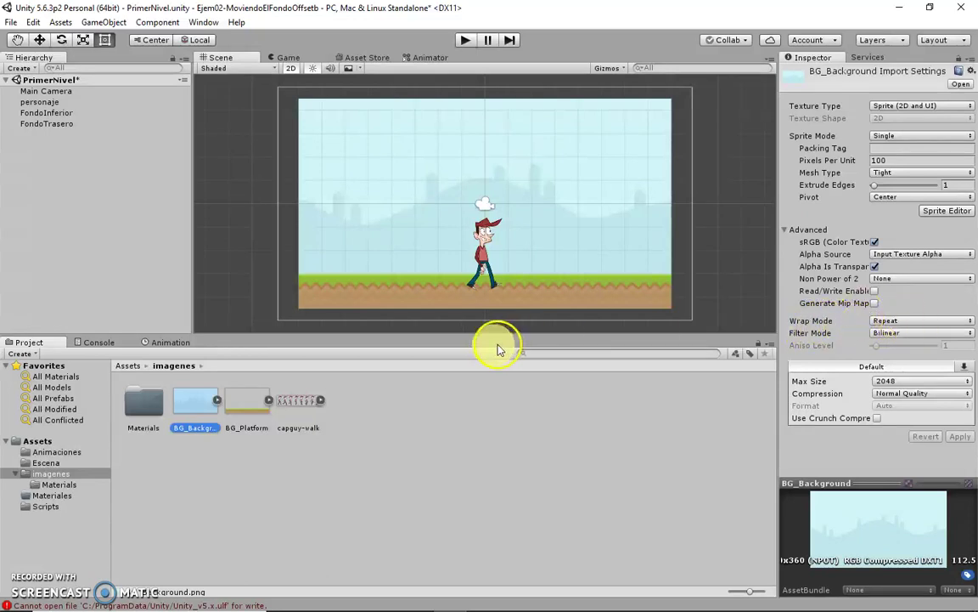
click(914, 322)
click(921, 350)
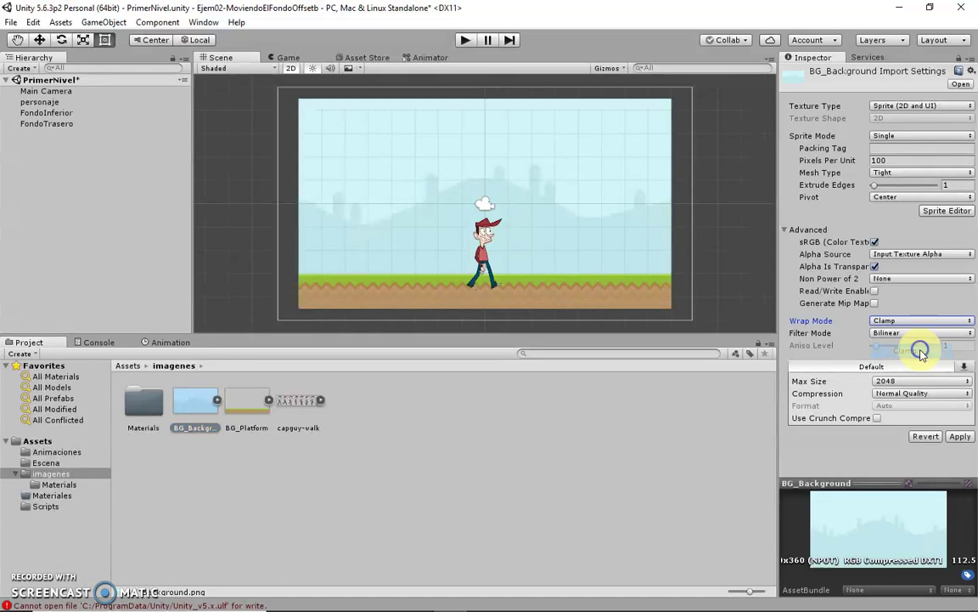
click(959, 435)
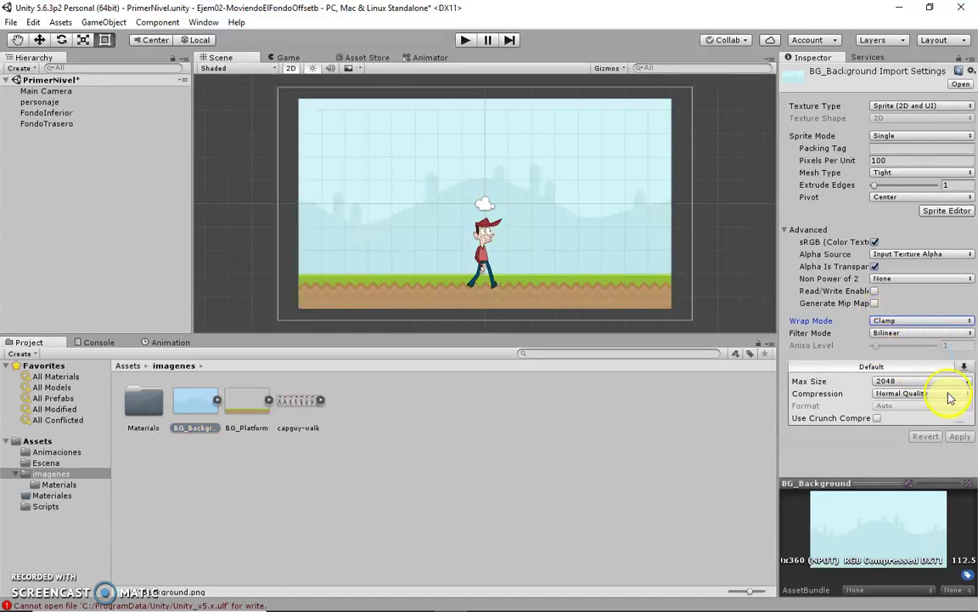
Step: Select the BG_Background material and drag its Offset X to -0.71
click(246, 406)
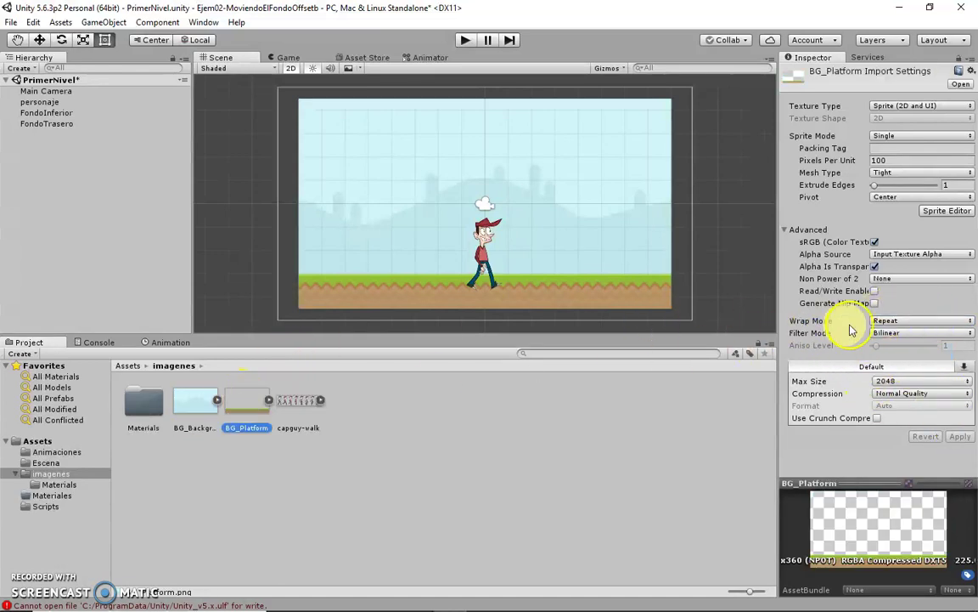
click(202, 411)
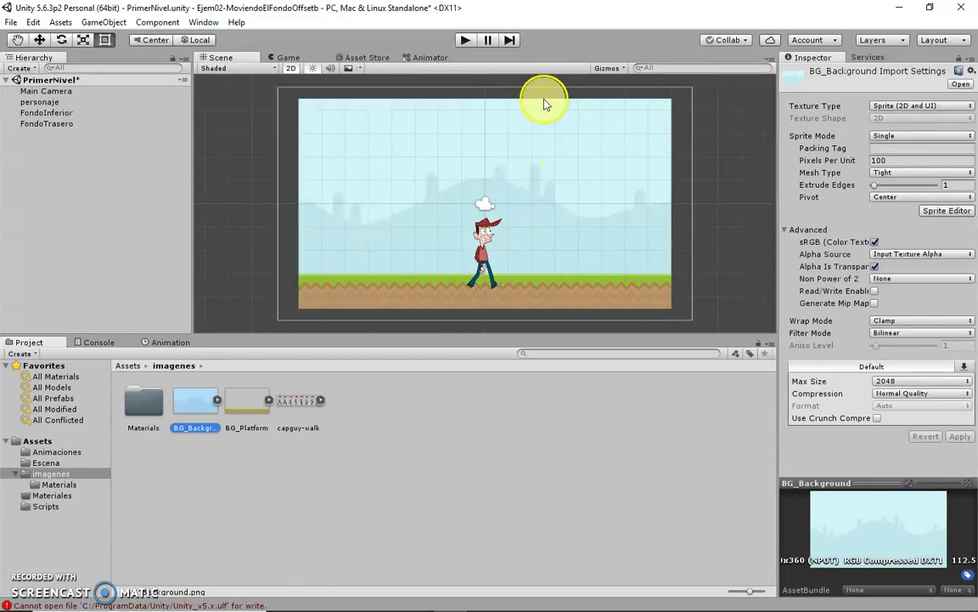
click(60, 484)
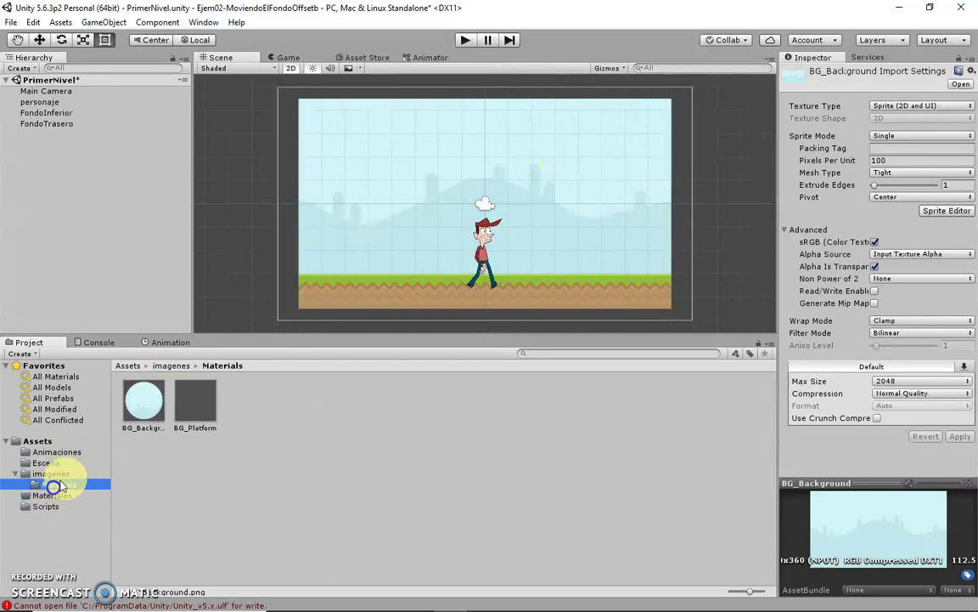
click(151, 411)
drag(849, 141, 837, 145)
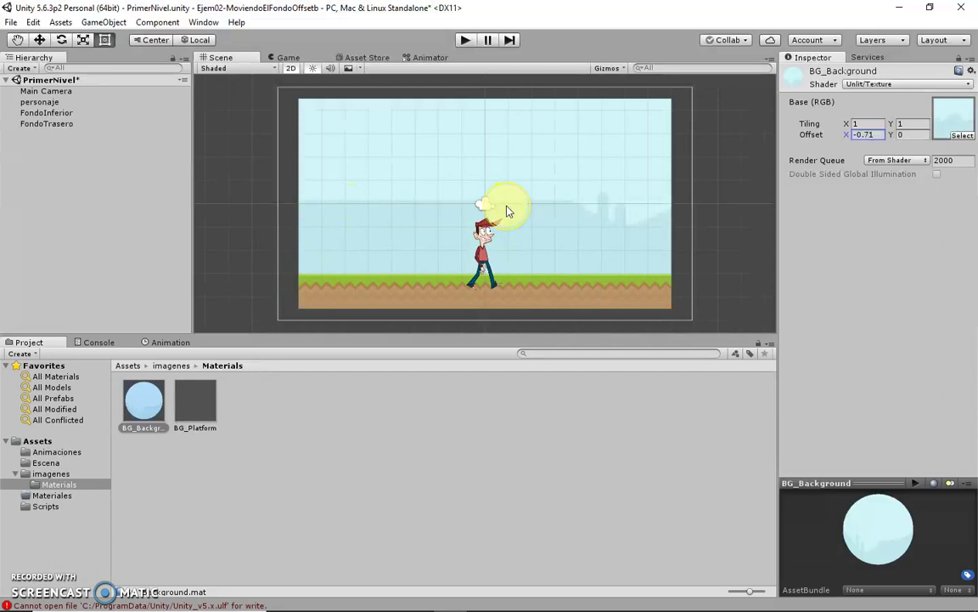
Step: Set the BG_Background texture's Wrap Mode back to Repeat, apply it, and select FondoInferior
click(49, 474)
click(194, 406)
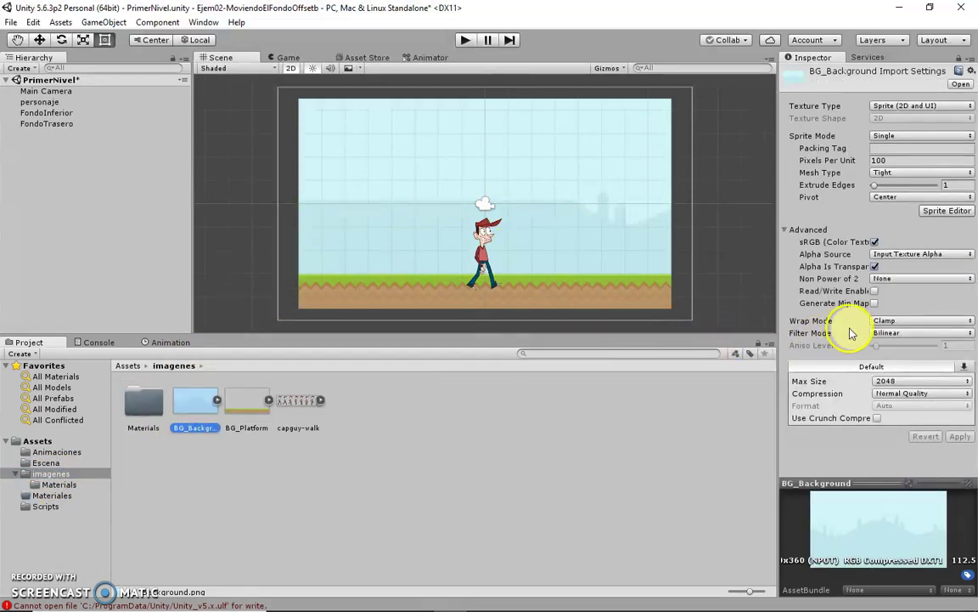
click(901, 327)
click(896, 333)
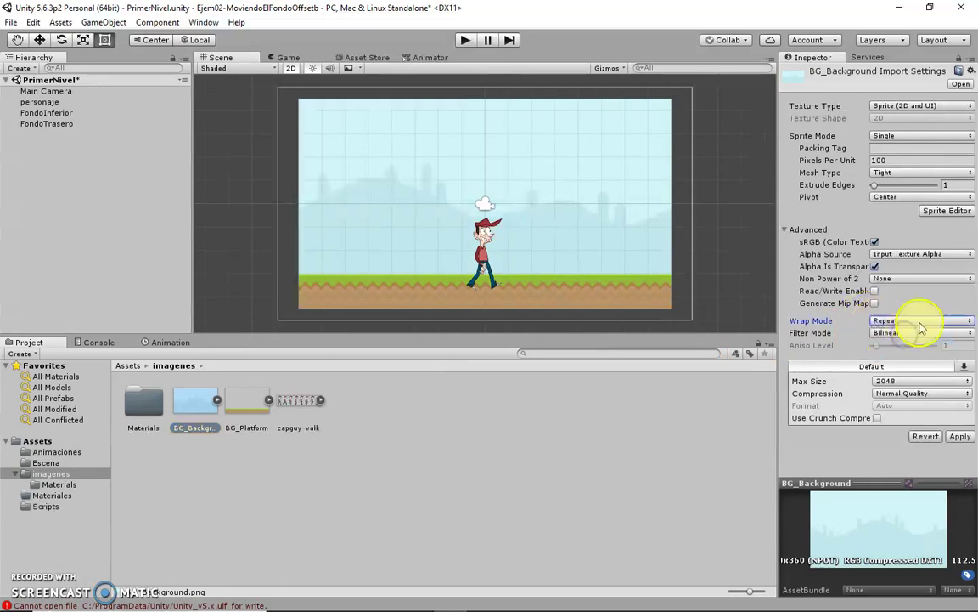
click(959, 437)
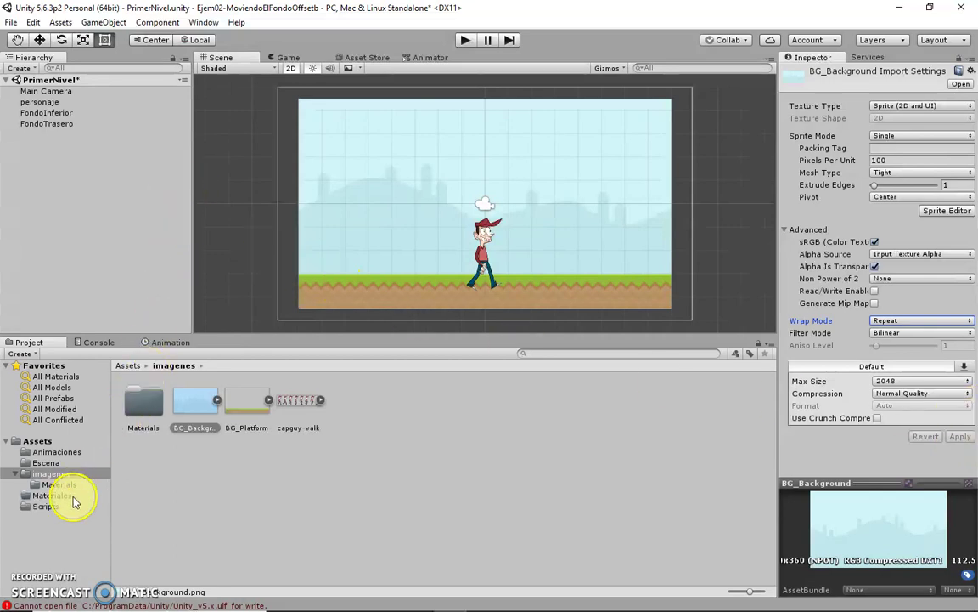
click(54, 113)
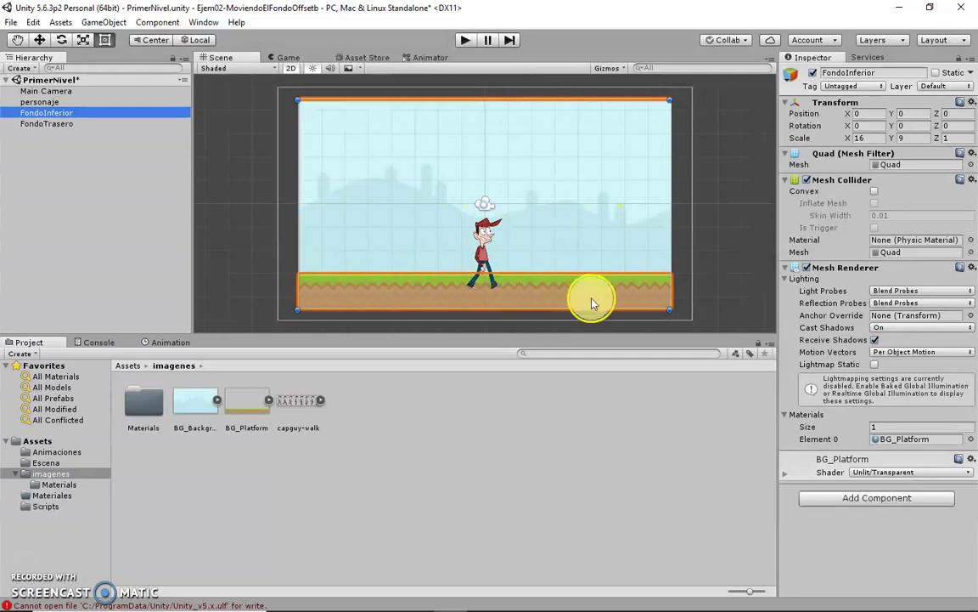
mouse_move(273, 605)
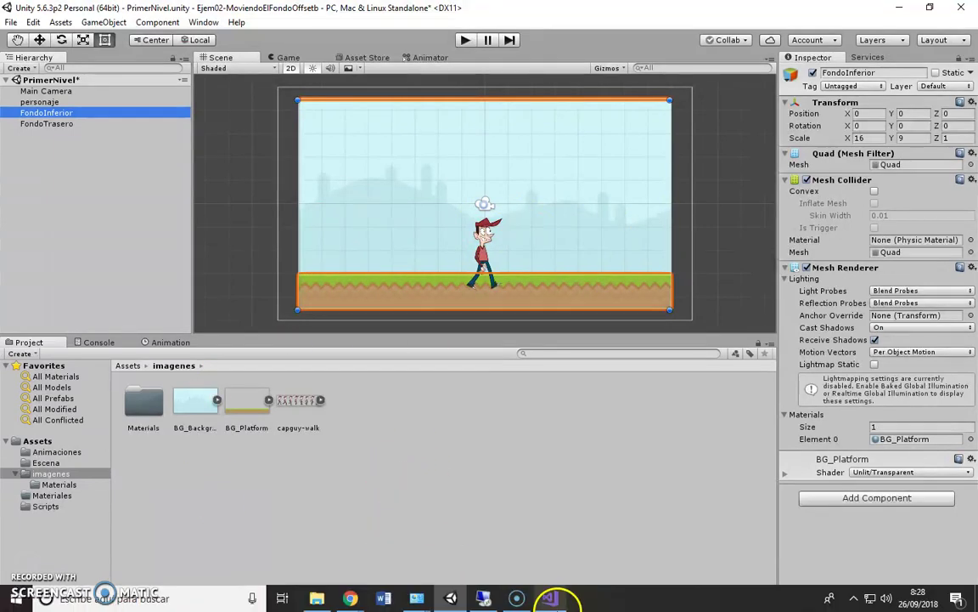
Step: Review the imagenFondo and velocidad declarations in MoveFondos, then return to the Unity editor
click(549, 598)
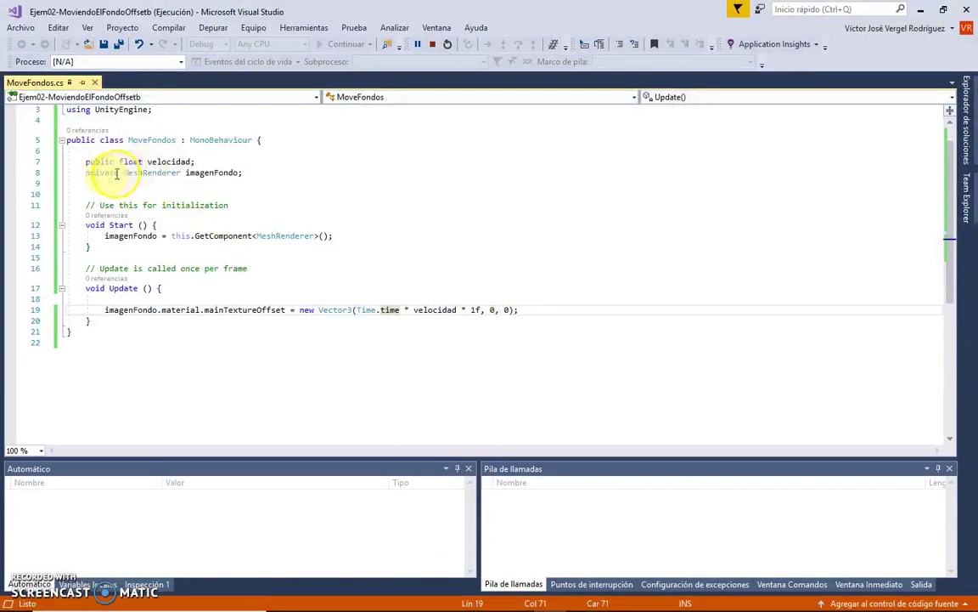
drag(85, 173, 242, 173)
click(243, 172)
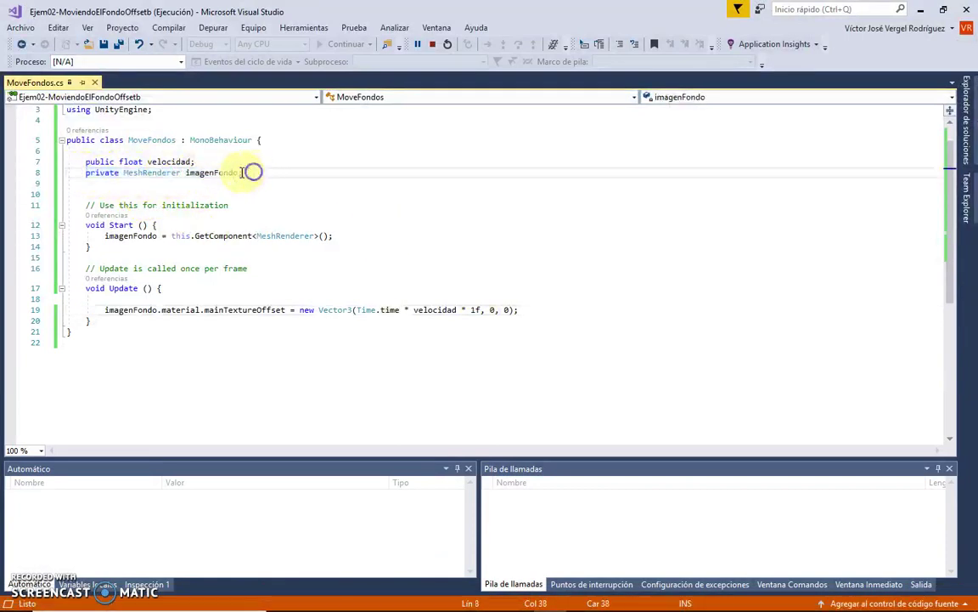
drag(85, 162, 181, 161)
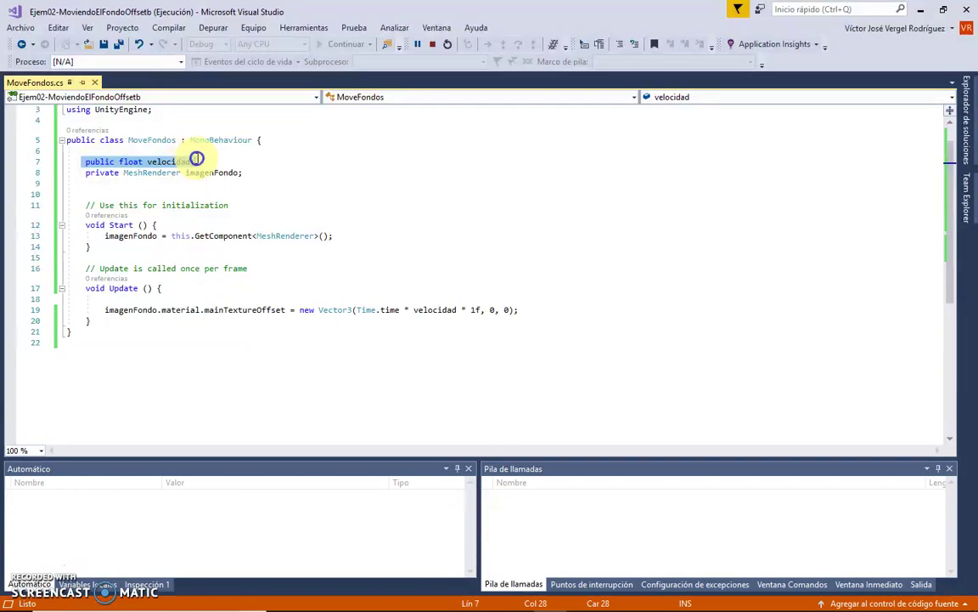
key(alt+Tab)
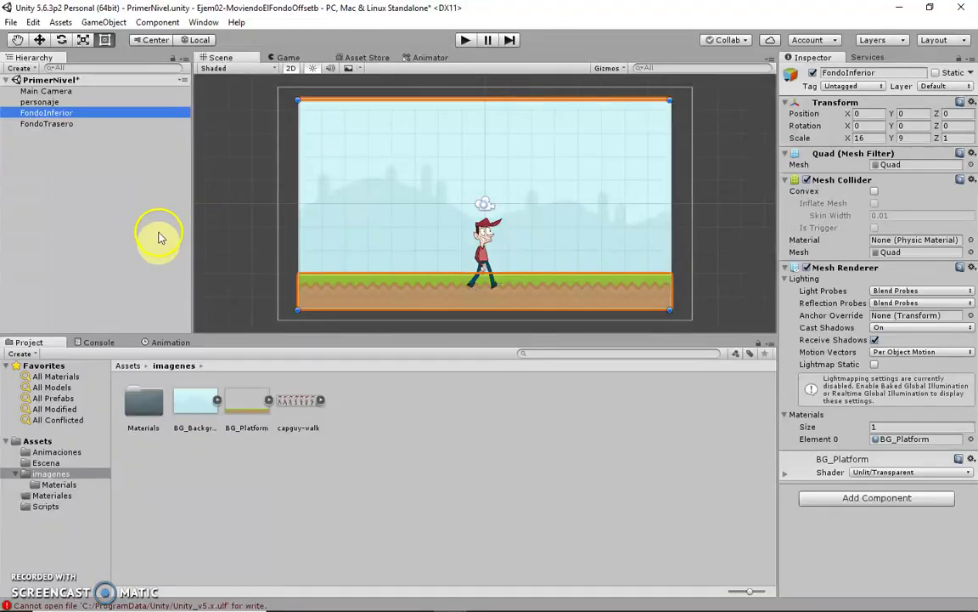
Step: Attach the MoveFondos script from Assets/Scripts to the FondoInferior and FondoTrasero quads
click(46, 507)
mouse_move(144, 406)
mouse_down()
mouse_move(74, 195)
mouse_move(64, 114)
mouse_up()
click(143, 412)
drag(143, 412, 61, 121)
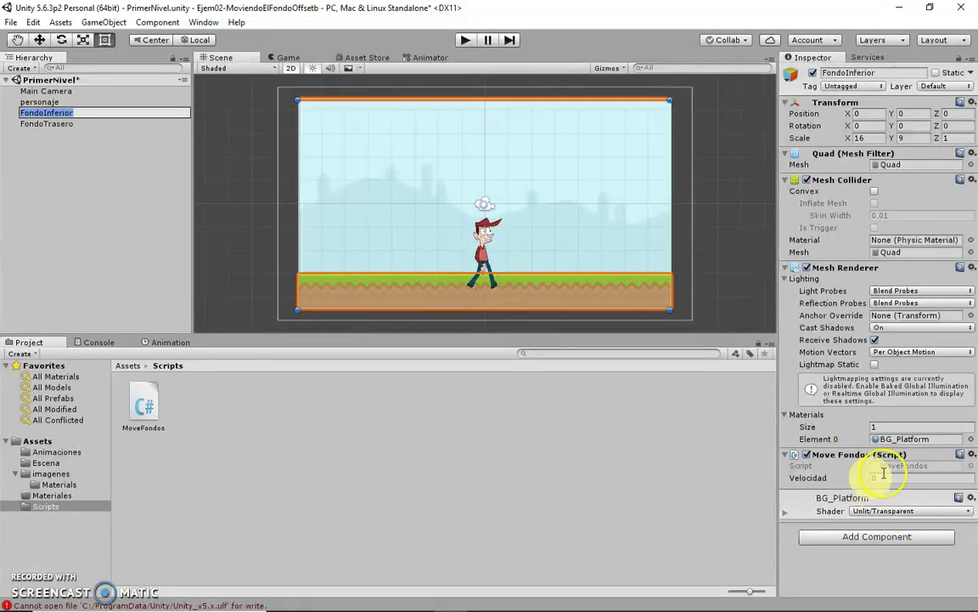
Step: Set Velocidad to 1 on FondoInferior and 1.5 on FondoTrasero
click(841, 478)
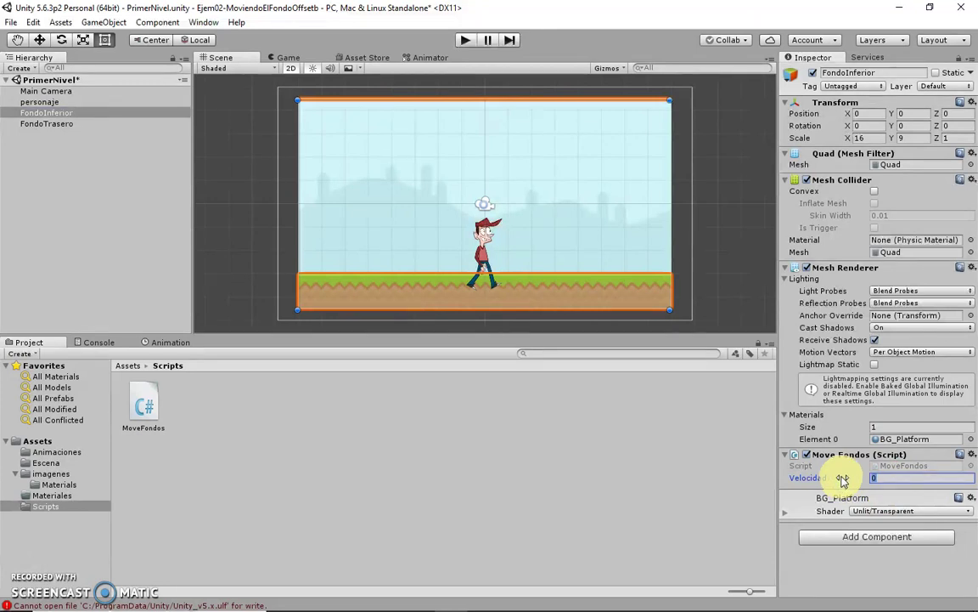
click(51, 124)
click(841, 478)
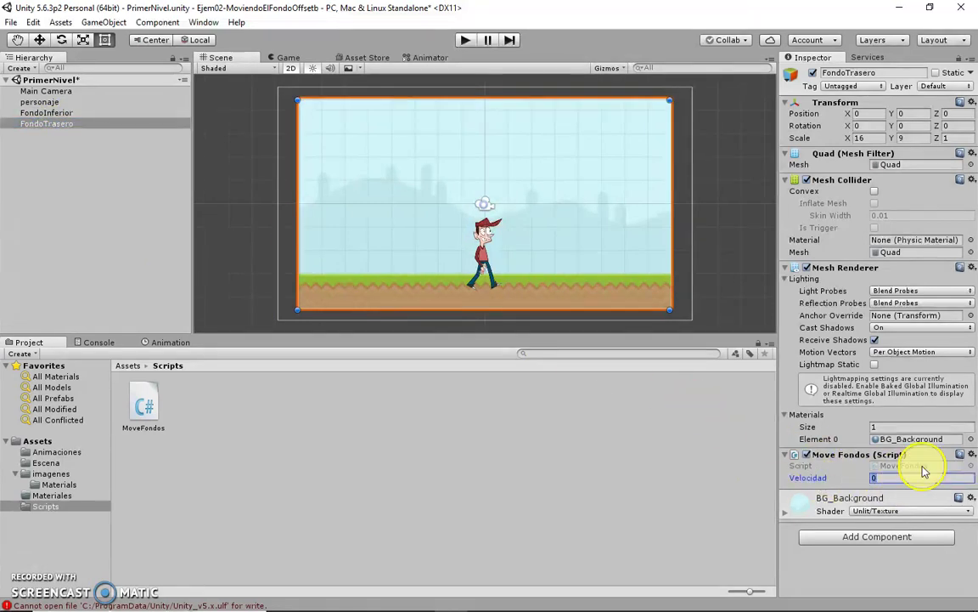
text(.5)
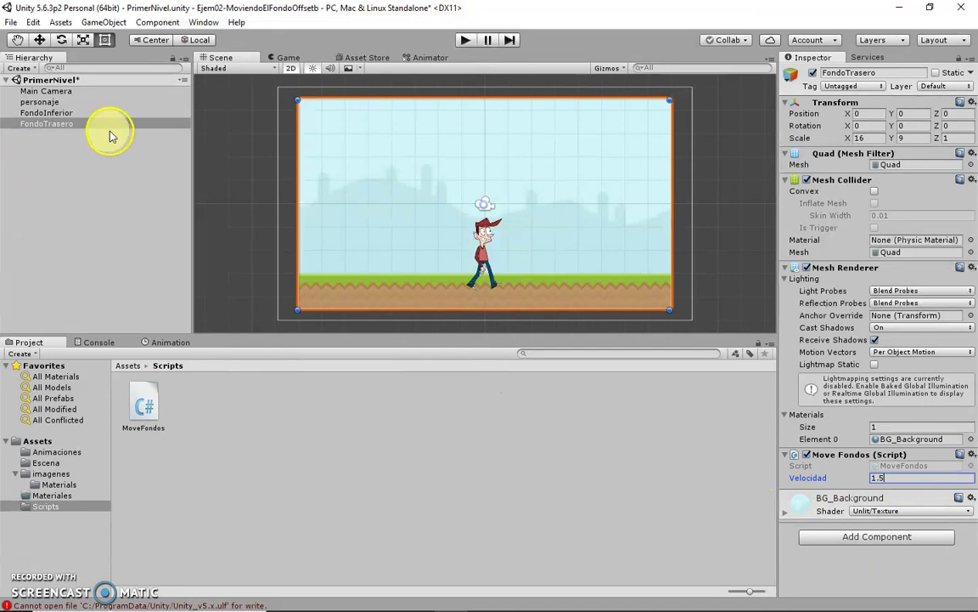
click(77, 112)
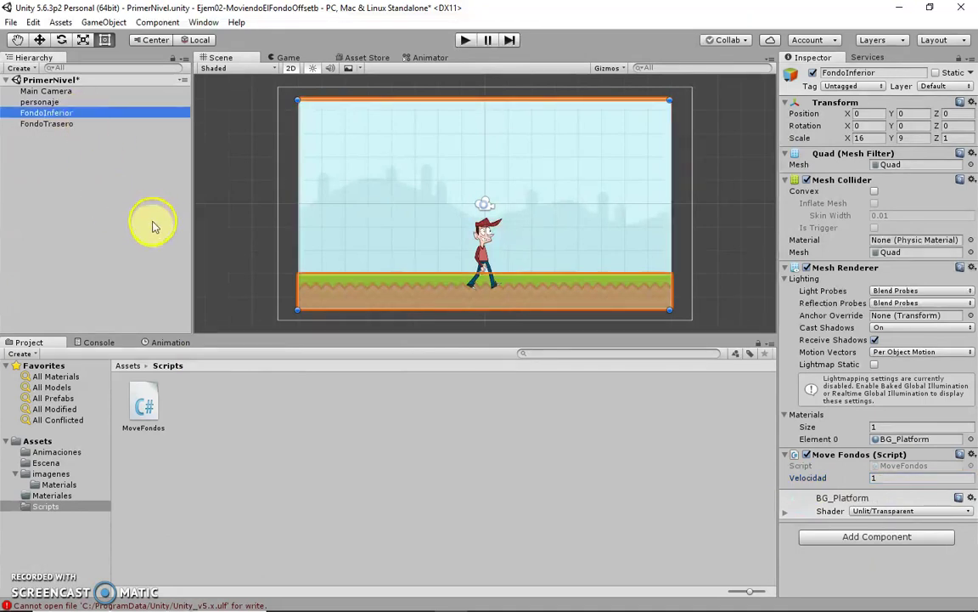
key(alt+Tab)
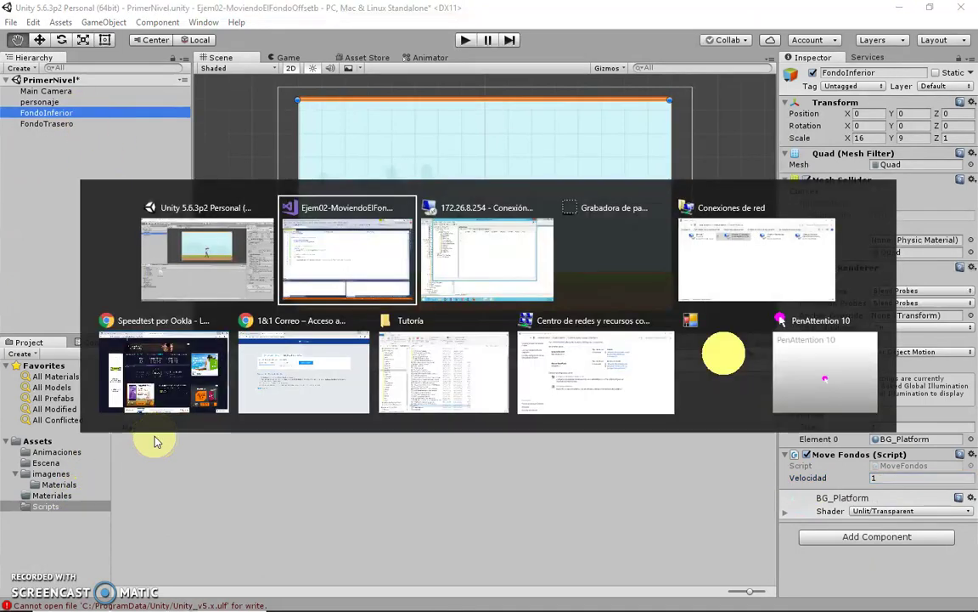
click(214, 268)
drag(194, 162, 149, 160)
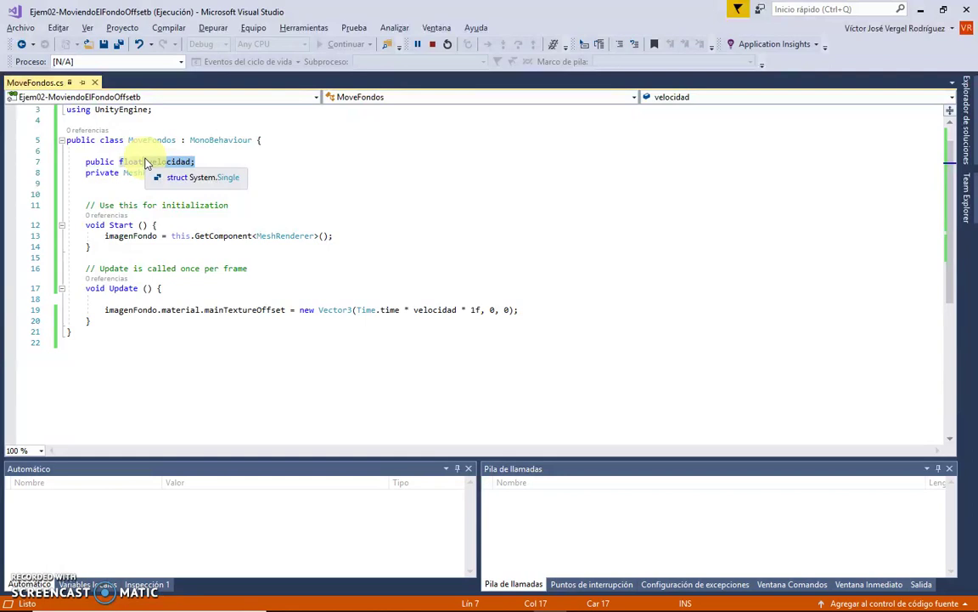
key(alt+Tab)
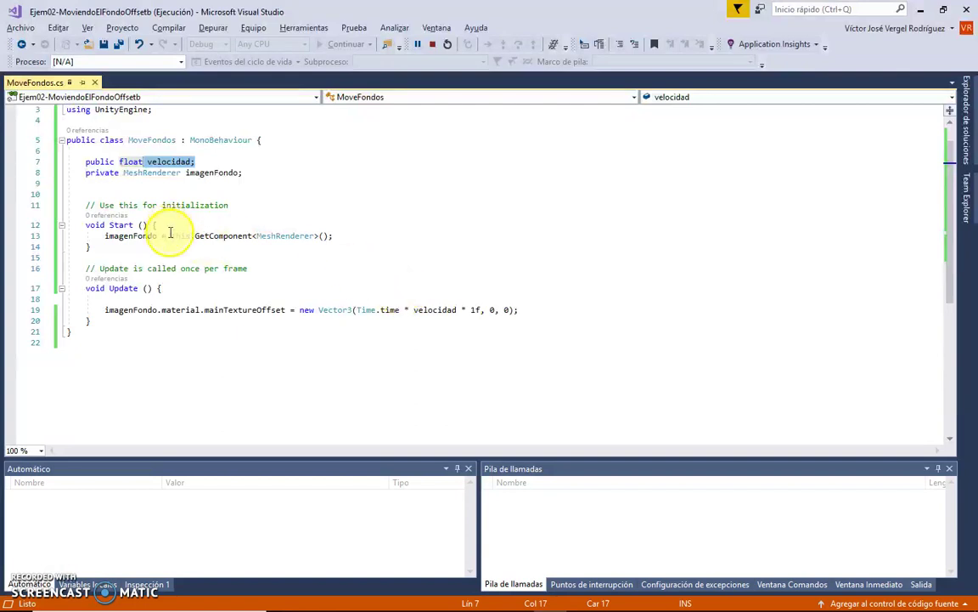
drag(173, 235, 321, 235)
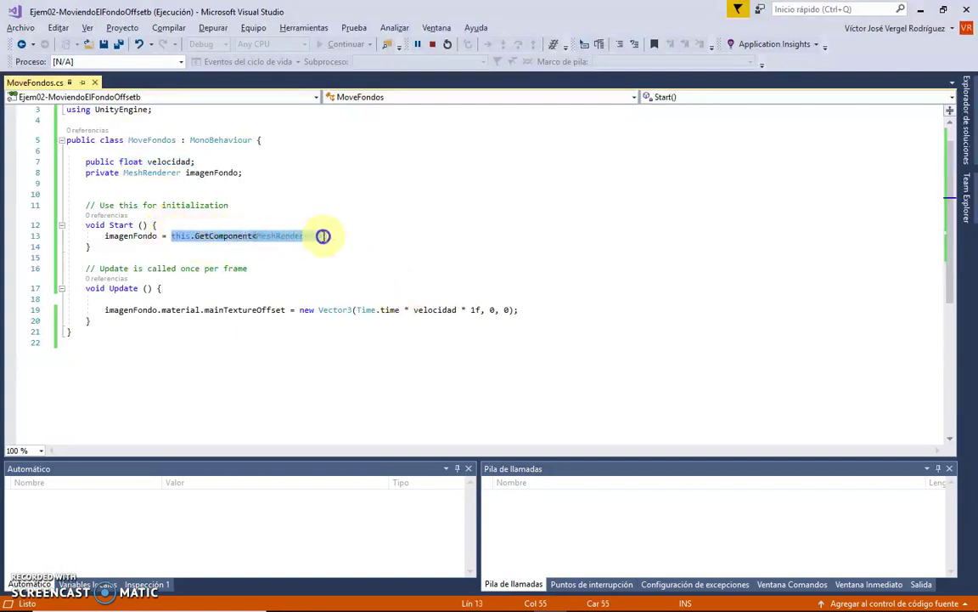
click(141, 234)
double_click(142, 235)
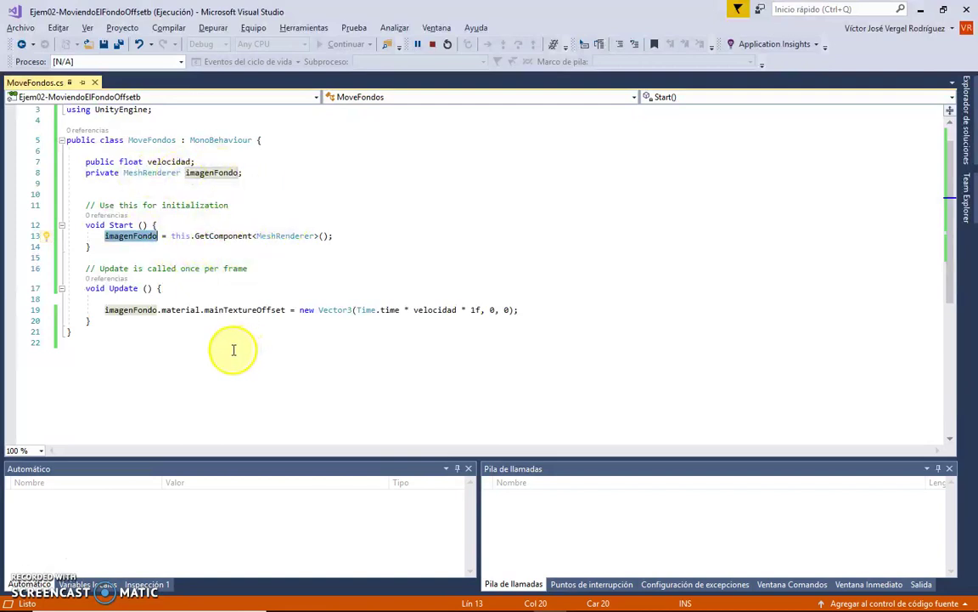
drag(105, 310, 201, 313)
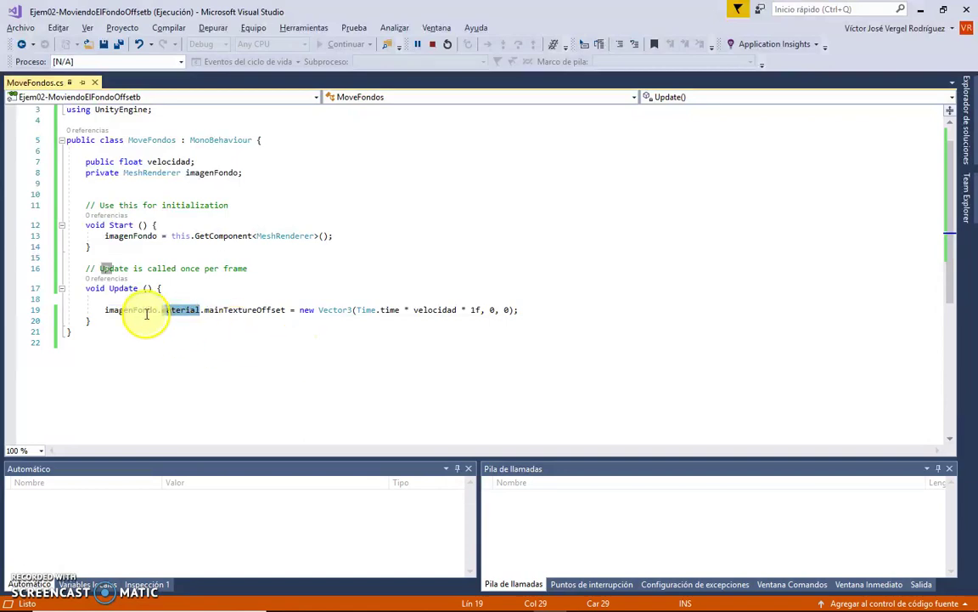
key(alt+Tab)
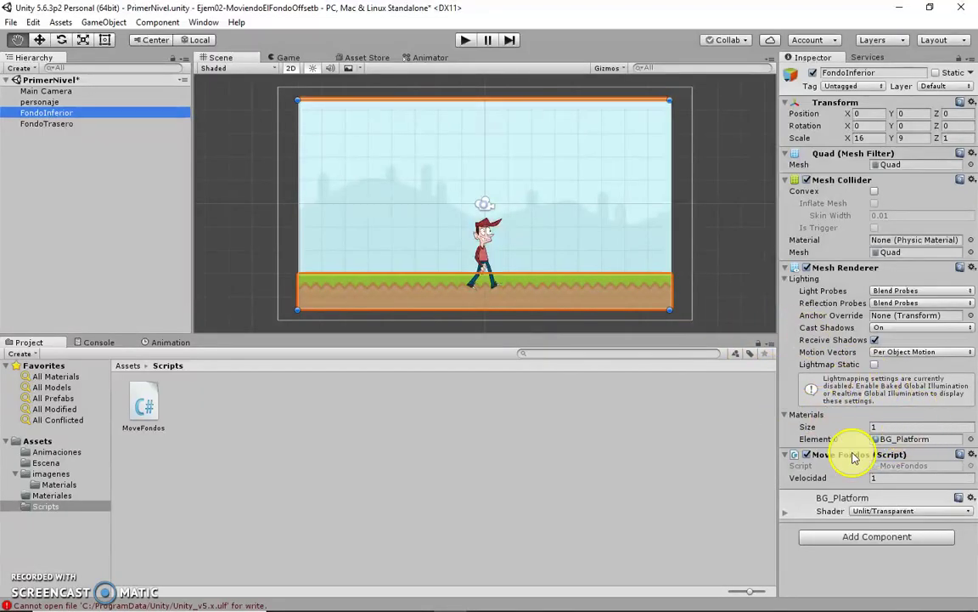
key(alt+Tab)
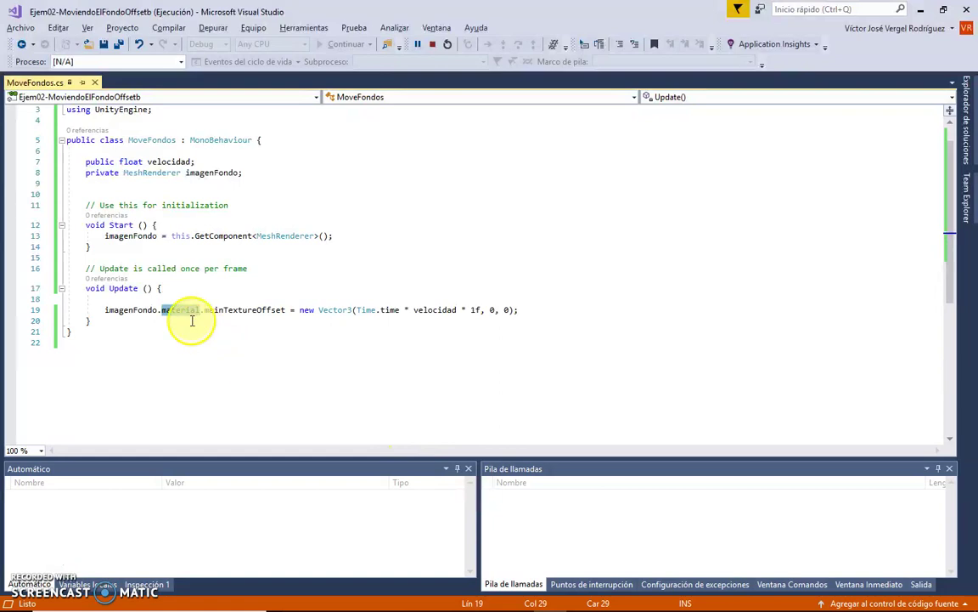
double_click(237, 313)
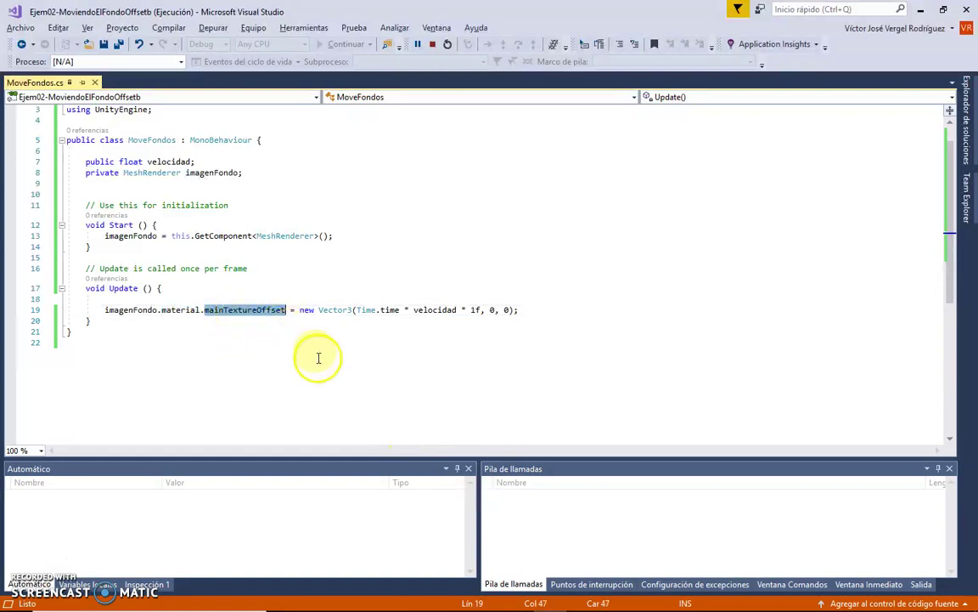
mouse_move(322, 311)
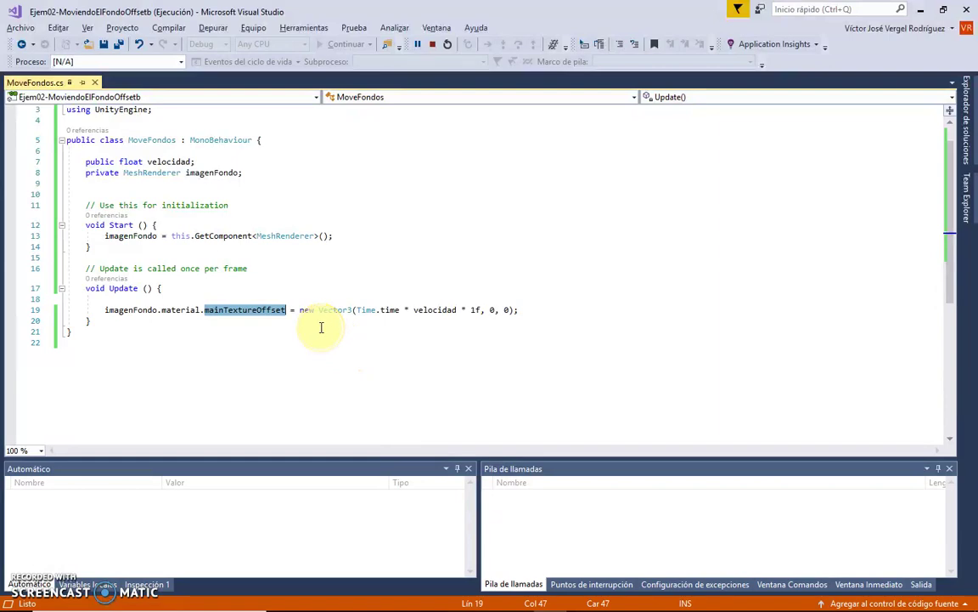
key(alt+Tab)
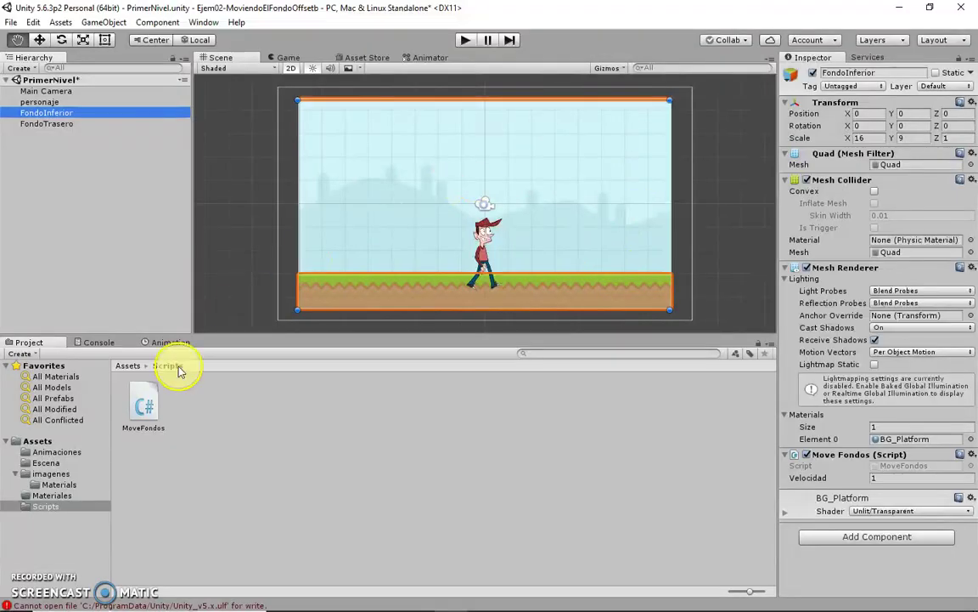
Step: Scroll the BG_Background material's Offset X sideways, reset it to 0, and reopen Scripts
click(65, 485)
click(144, 402)
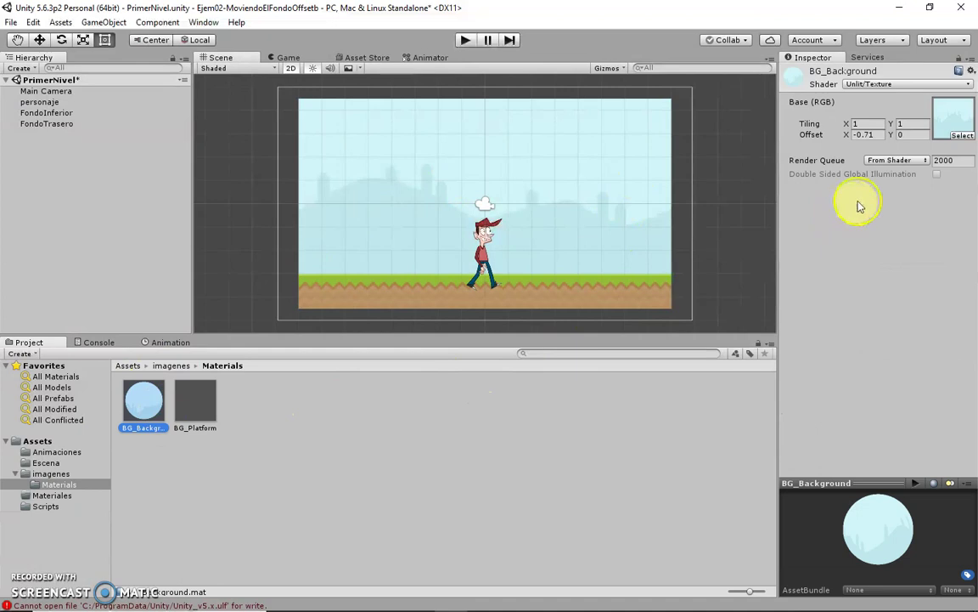
drag(847, 136, 902, 145)
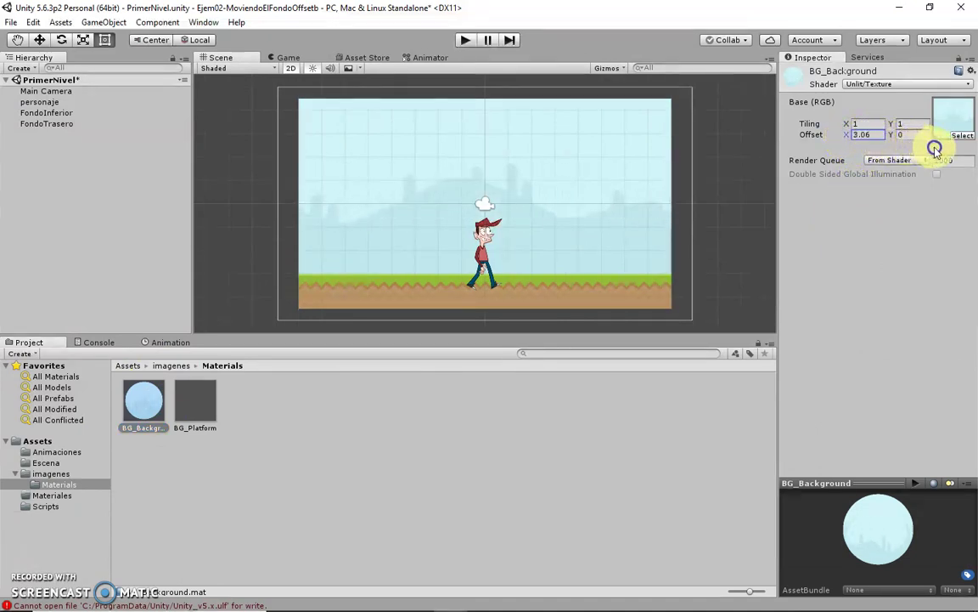
mouse_move(901, 145)
mouse_down()
mouse_move(968, 150)
mouse_move(822, 142)
mouse_up()
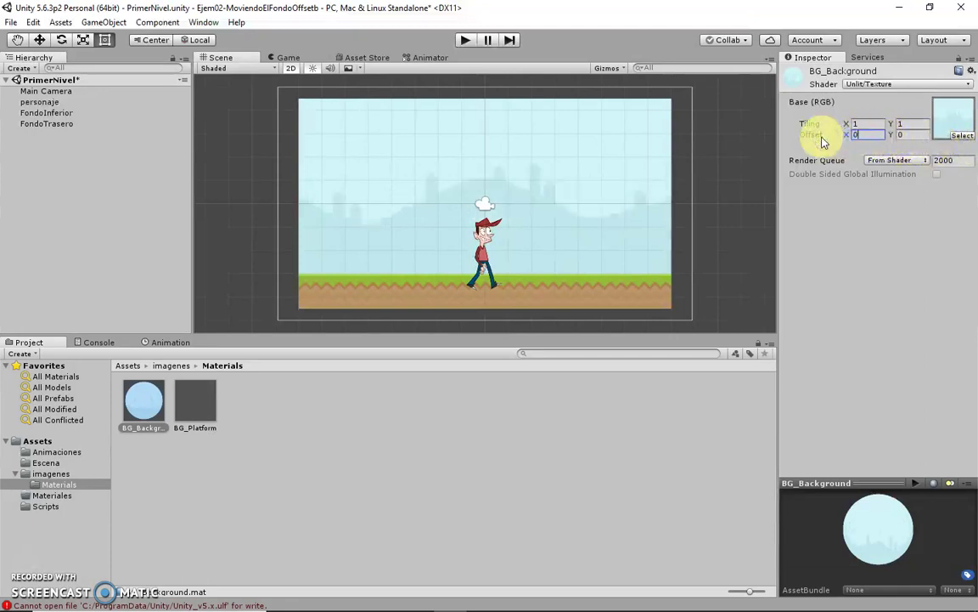
click(44, 505)
click(81, 484)
Step: Stop debugging and change Time.time to Time.deltaTime in the offset line
key(alt+Tab)
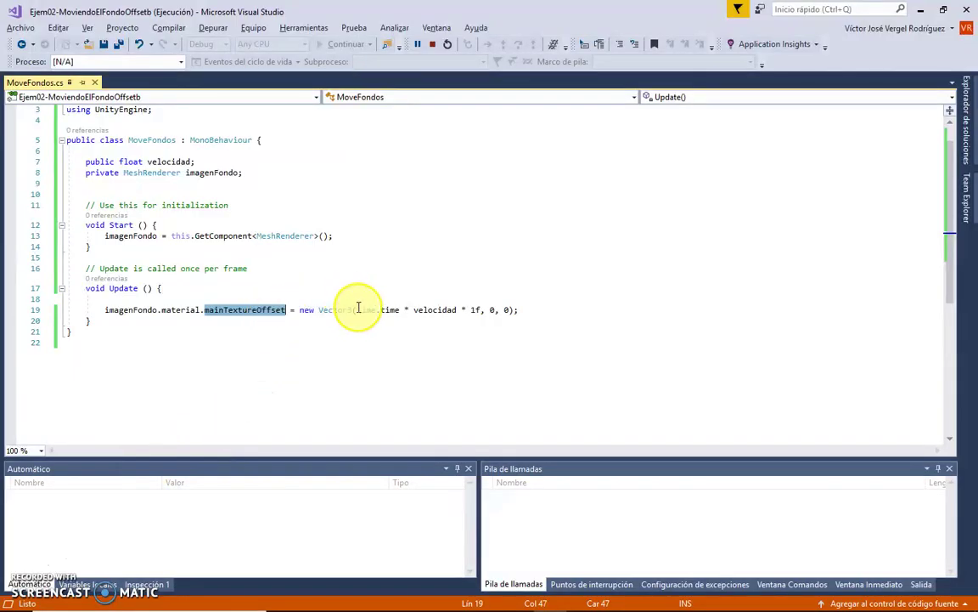
double_click(389, 309)
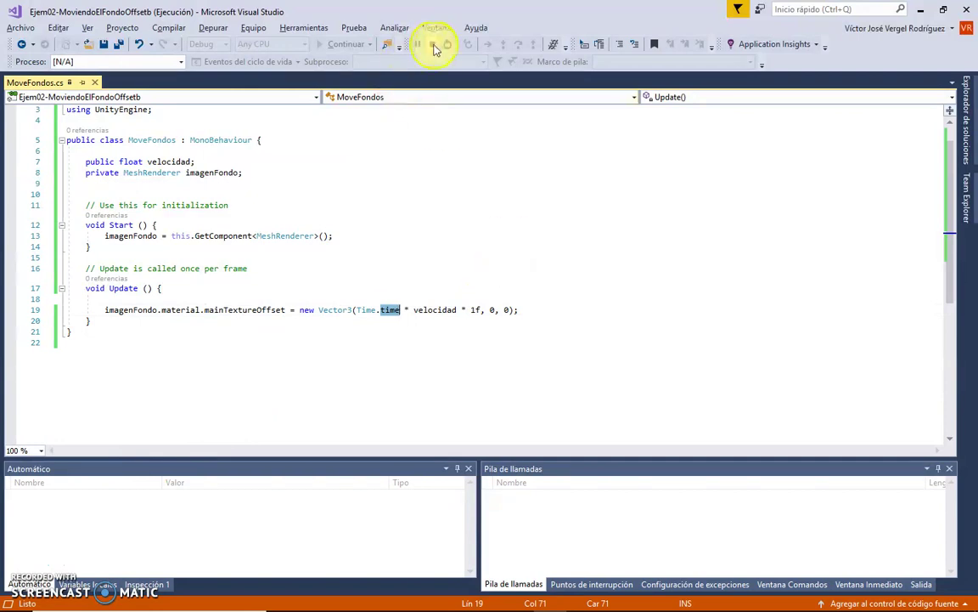
click(433, 45)
text(del)
key(Tab)
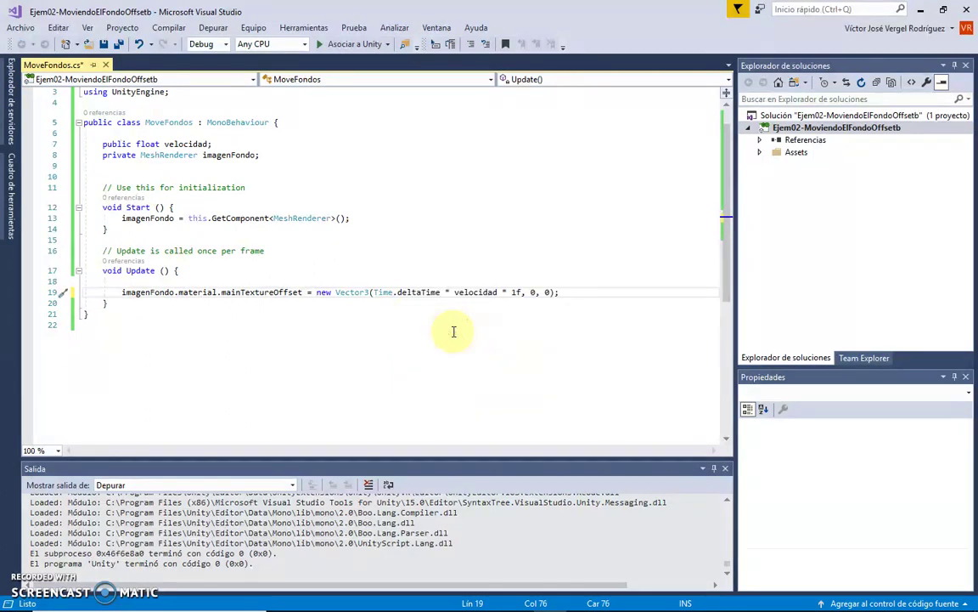
Step: Add a Debug.Log statement with a DeltaTime label above the offset line
key(Up)
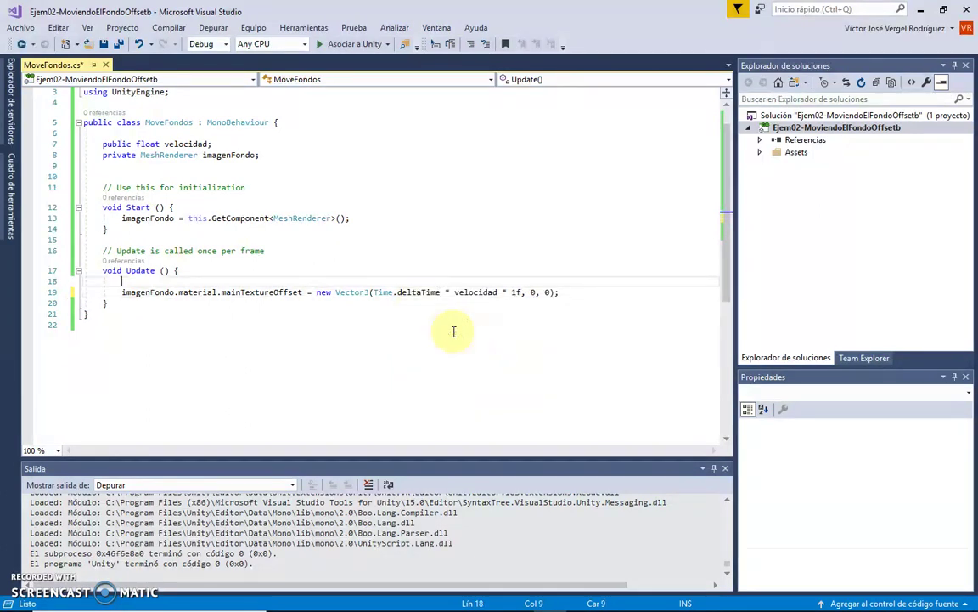
text(egu)
text(.)
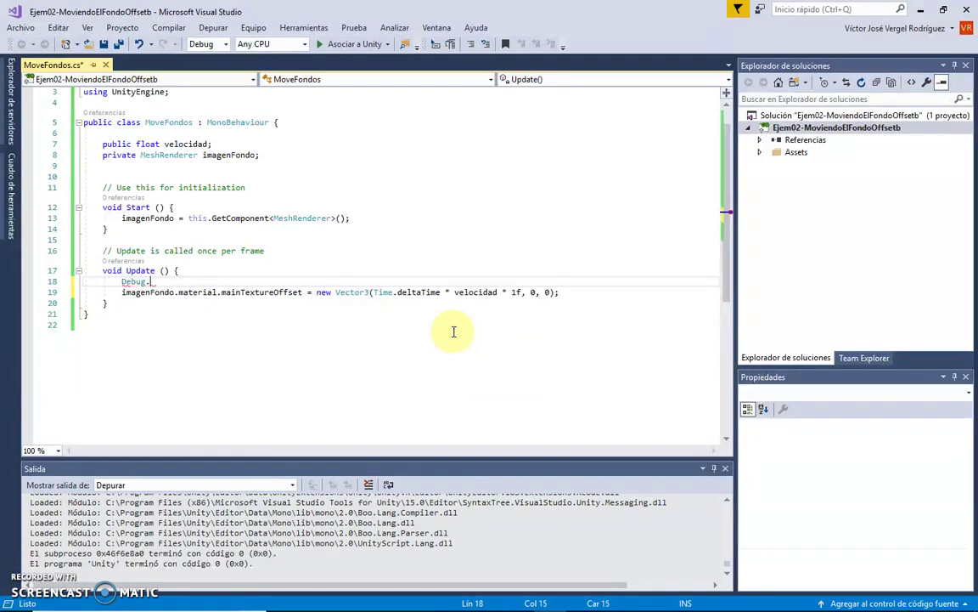
text(log)
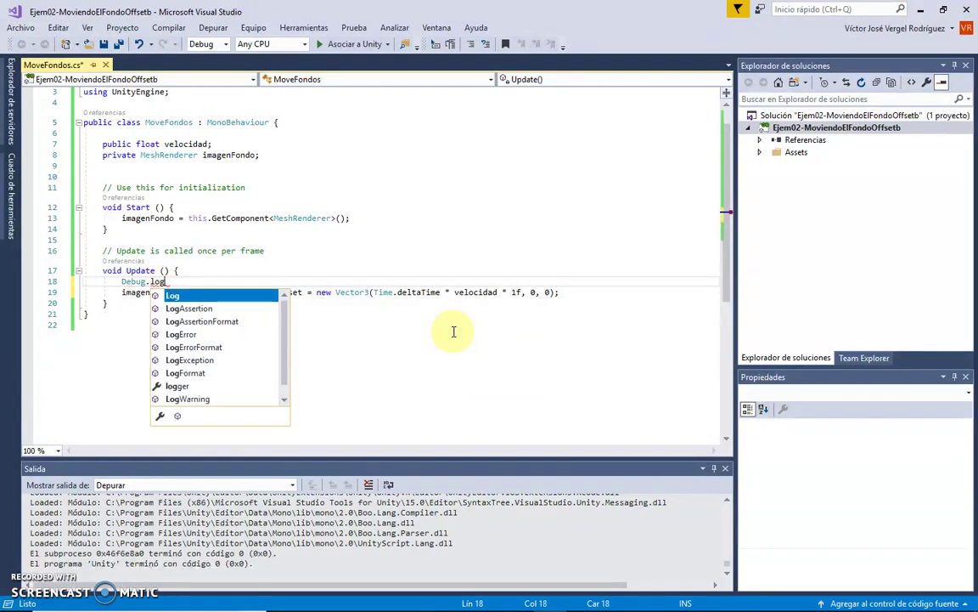
key(Tab)
text(()
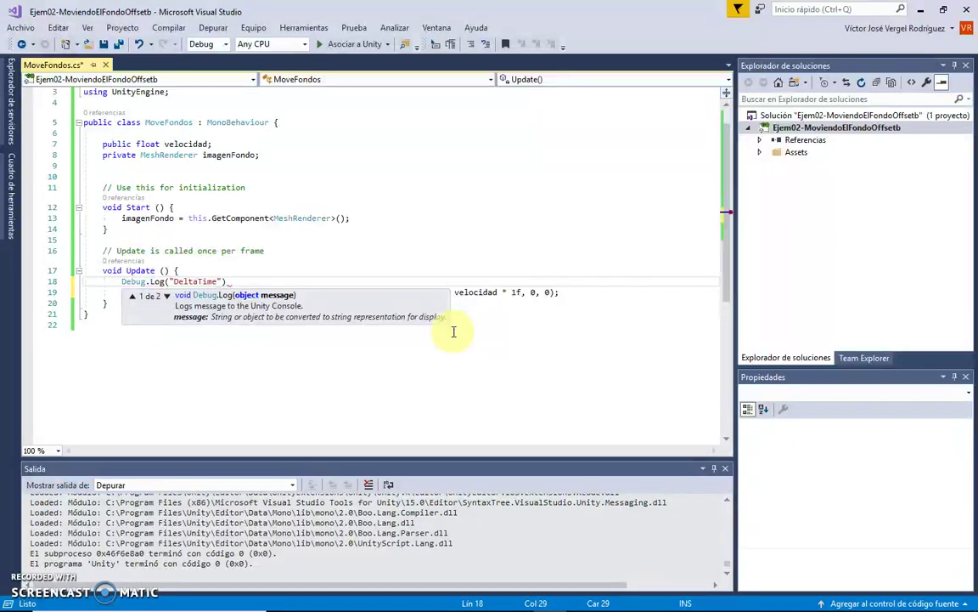
text("))
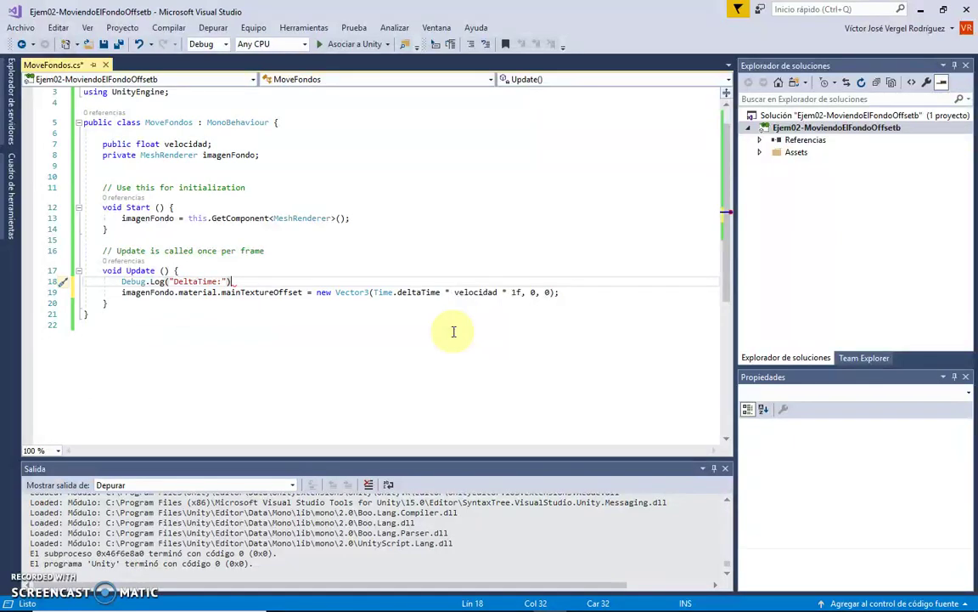
key(Return)
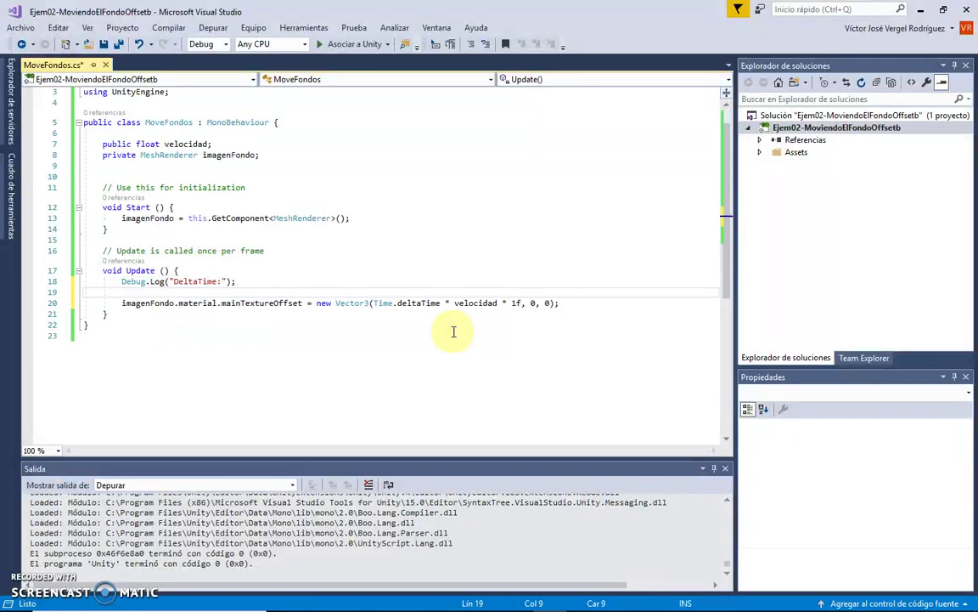
Step: Duplicate the log line below it and relabel the copy "Time:"
key(Up)
key(shift+End)
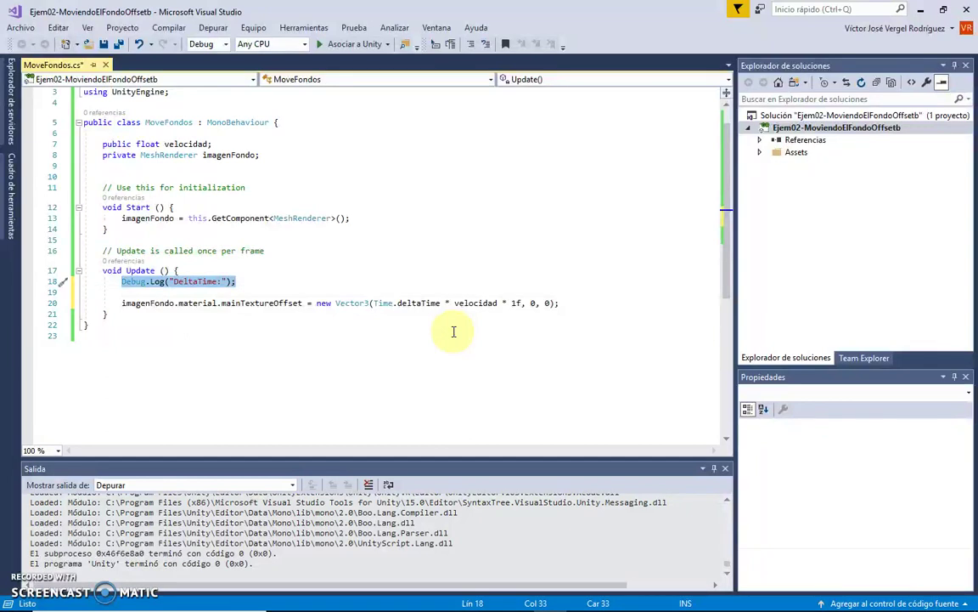
key(ctrl+c)
key(Down)
key(ctrl+v)
key(ctrl+shift+Left)
key(Delete)
key(Up)
key(End)
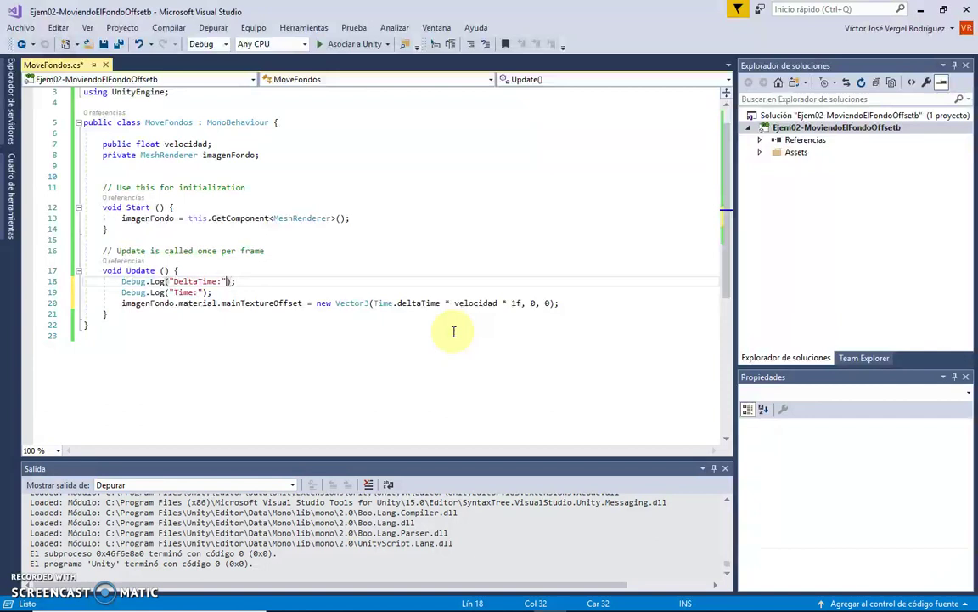
Step: Append + Time.deltaTime to the DeltaTime log and paste it into the Time log
text(iem.)
key(BackSpace)
key(BackSpace)
text(.de)
key(Tab)
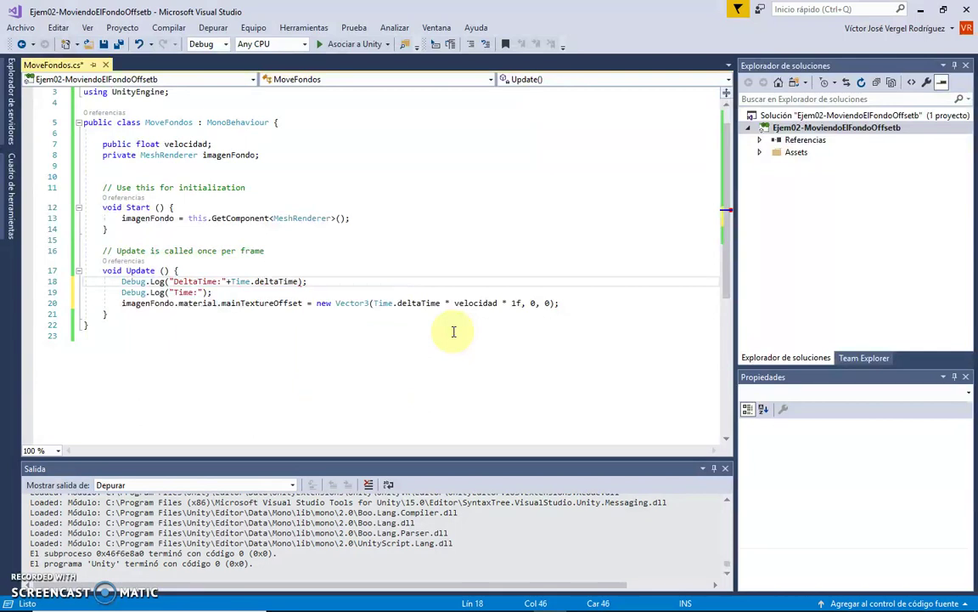
key(ctrl+shift+Left)
key(ctrl+shift+Left)
key(ctrl+shift+Left)
key(ctrl+shift+Left)
key(ctrl+c)
key(Down)
key(Left)
key(Left)
key(ctrl+v)
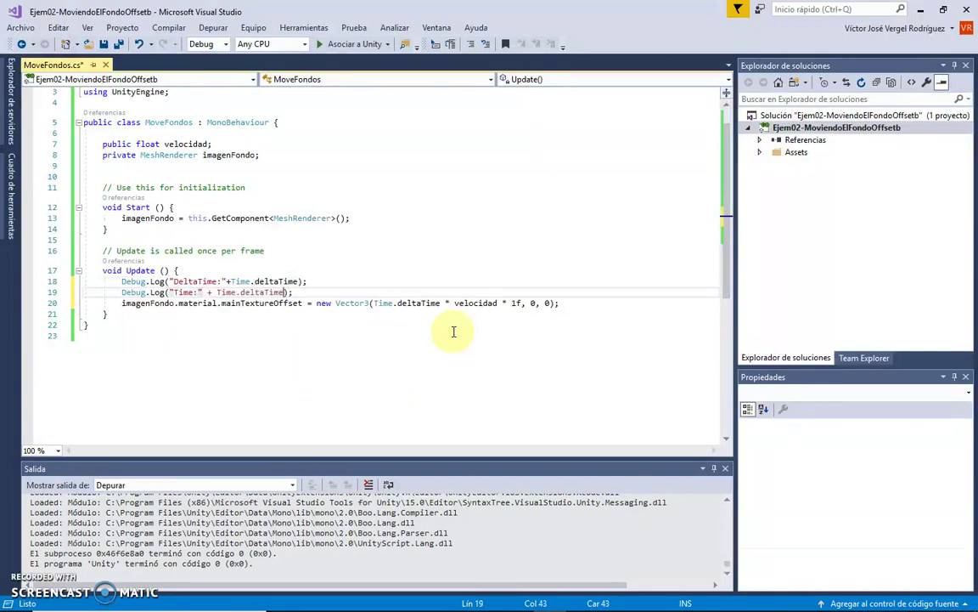
Step: Change the Time log's term to Time.time and attach the debugger to Unity
key(ctrl+shift+Left)
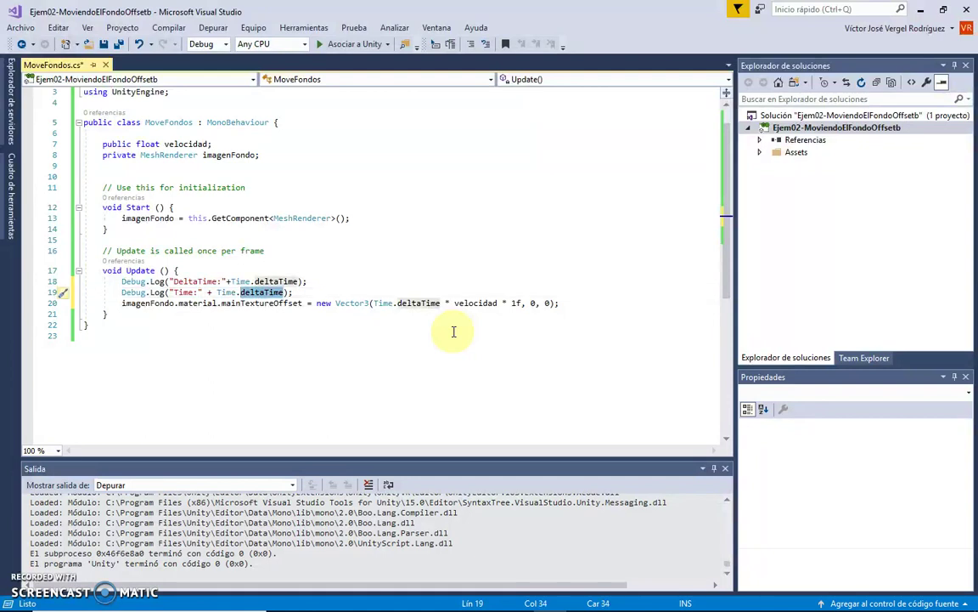
key(Delete)
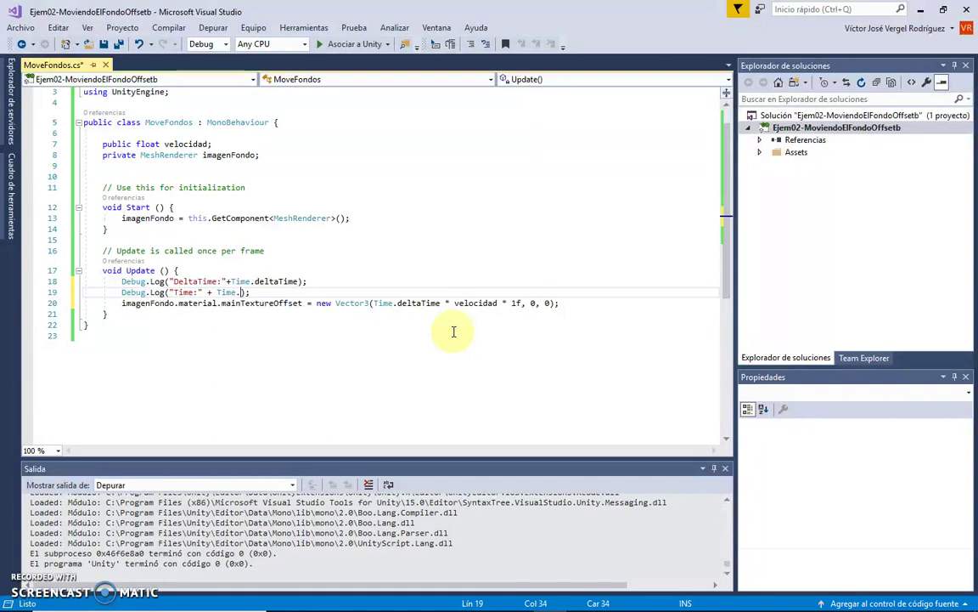
key(ctrl+space)
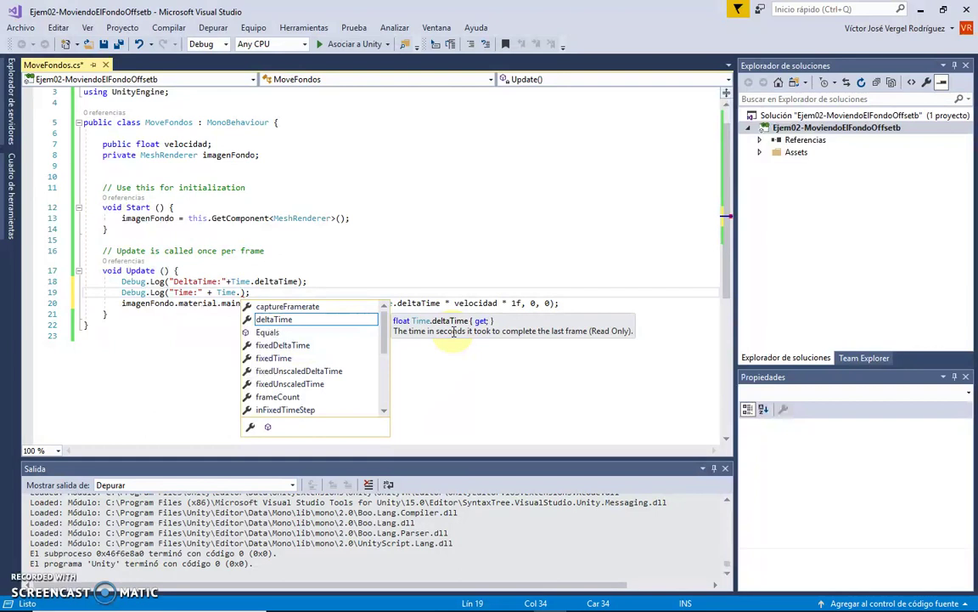
text(ti)
key(Tab)
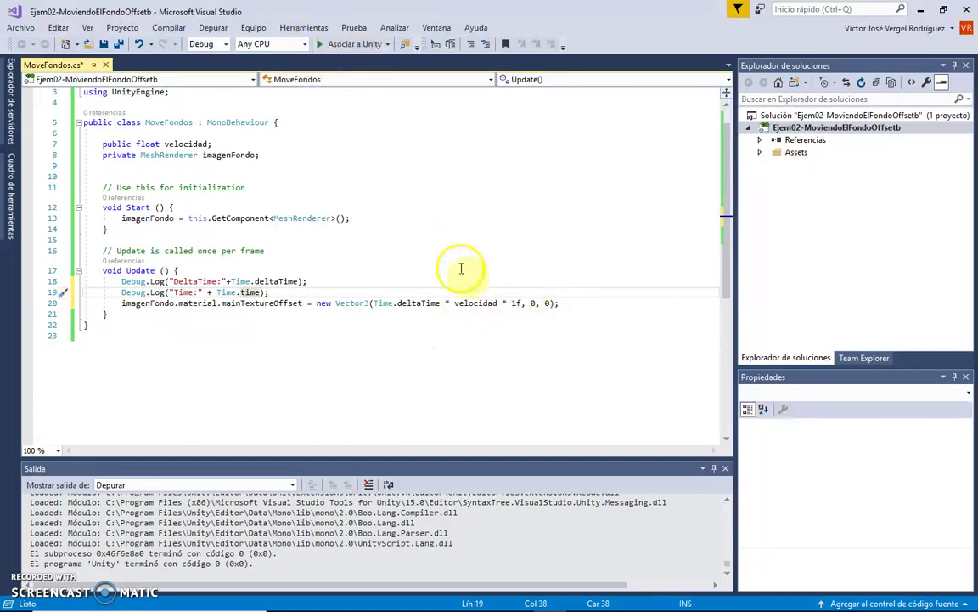
drag(440, 304, 368, 303)
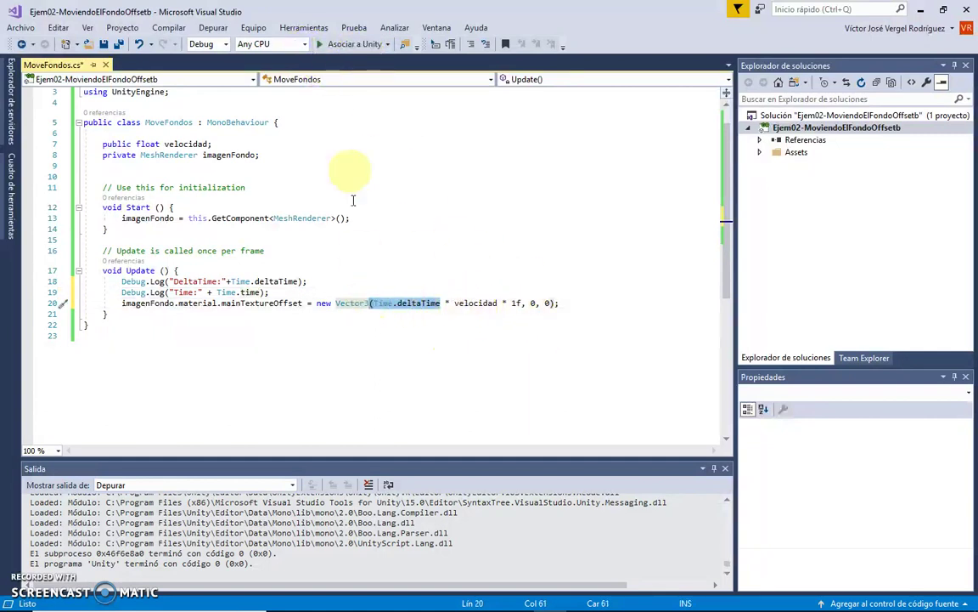
click(344, 44)
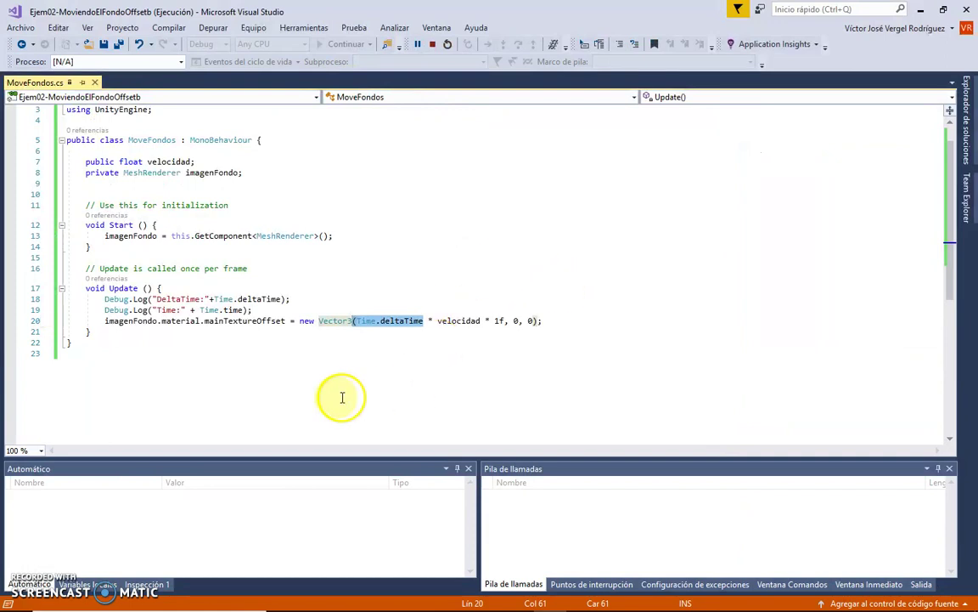
key(alt+Tab)
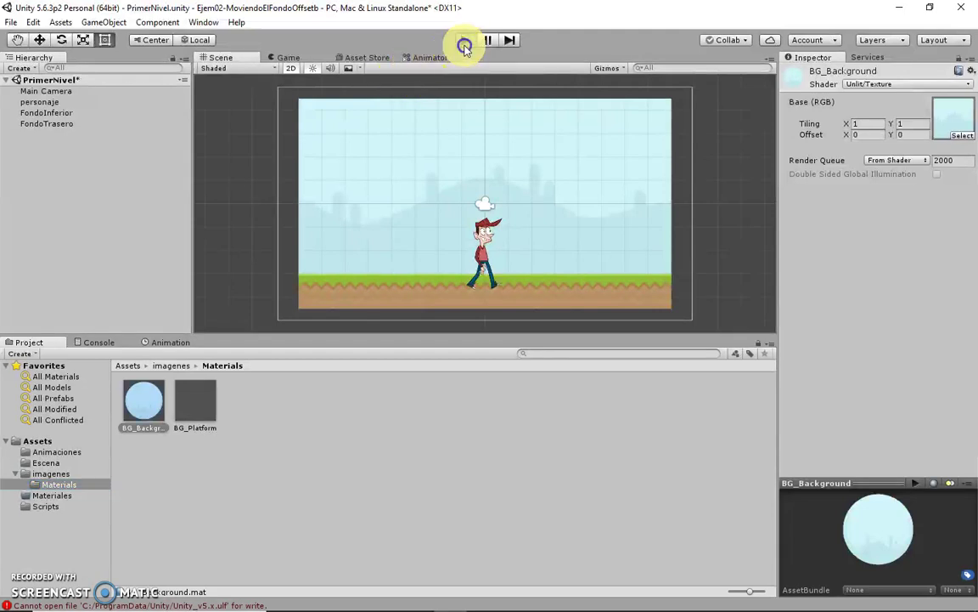
Step: Play the scene and inspect DeltaTime console entries like 0.02, 0.0441933 and 0.0132348
click(464, 42)
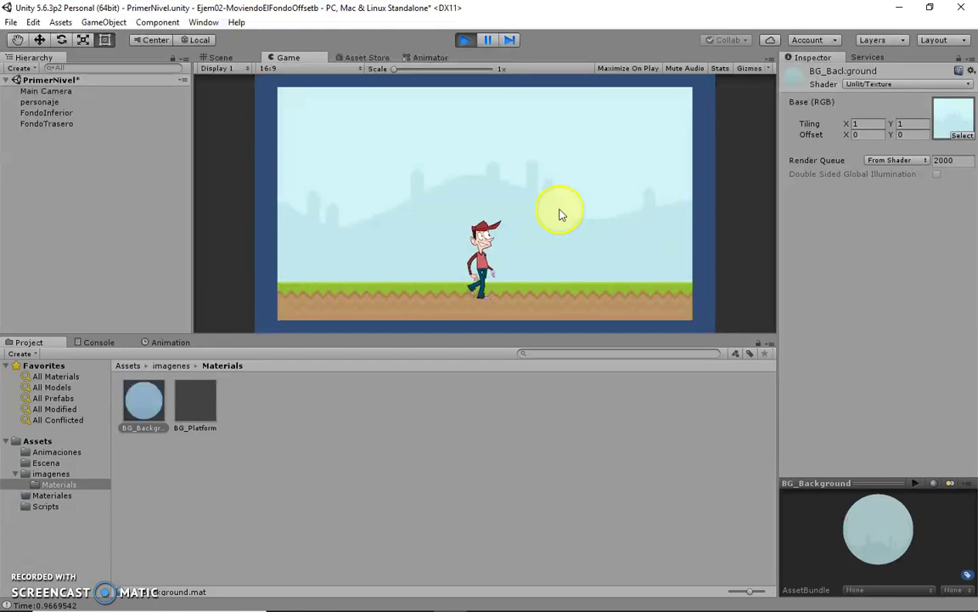
click(90, 341)
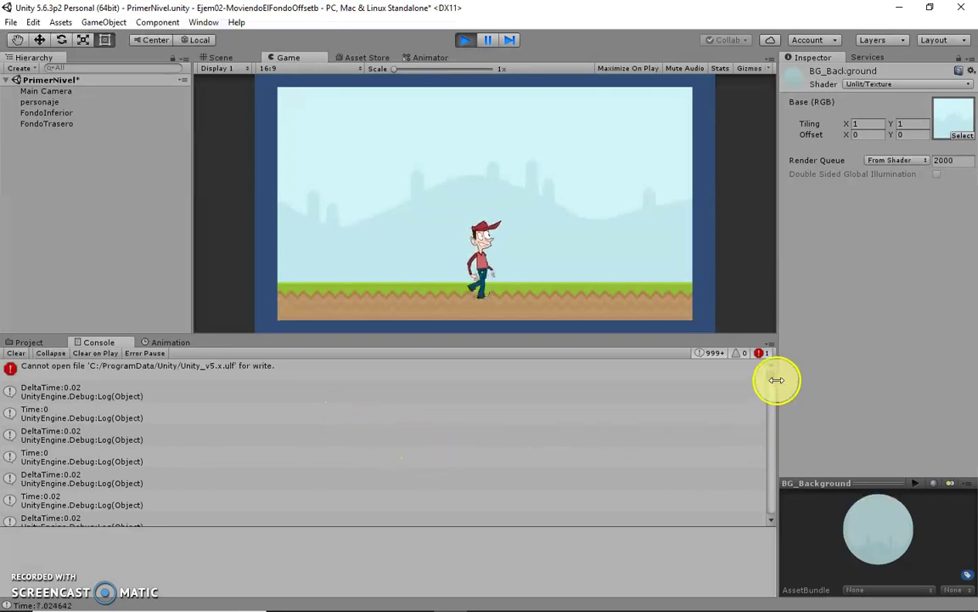
click(83, 393)
scroll(135, 421, down, 2)
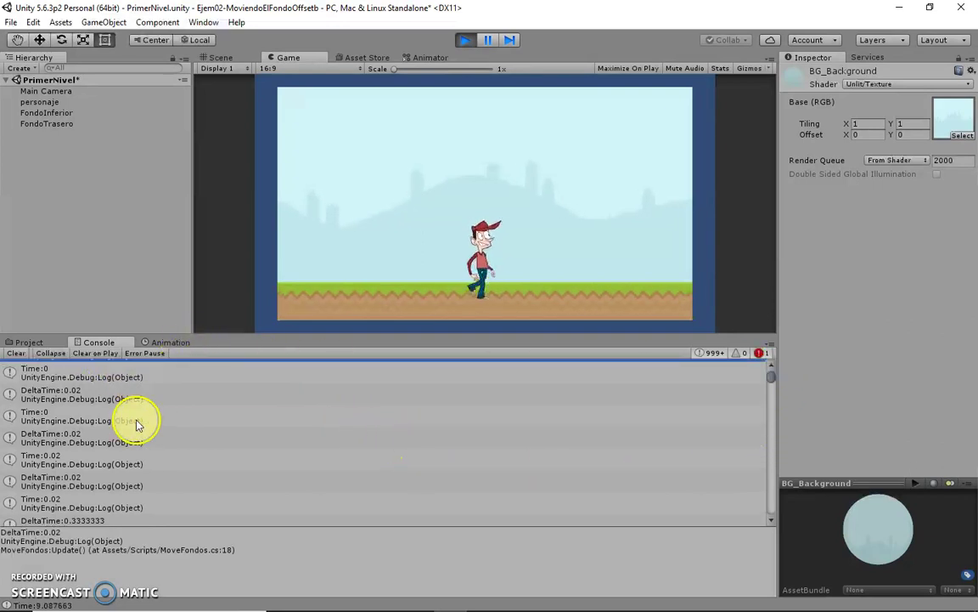
scroll(140, 425, down, 2)
scroll(140, 424, down, 2)
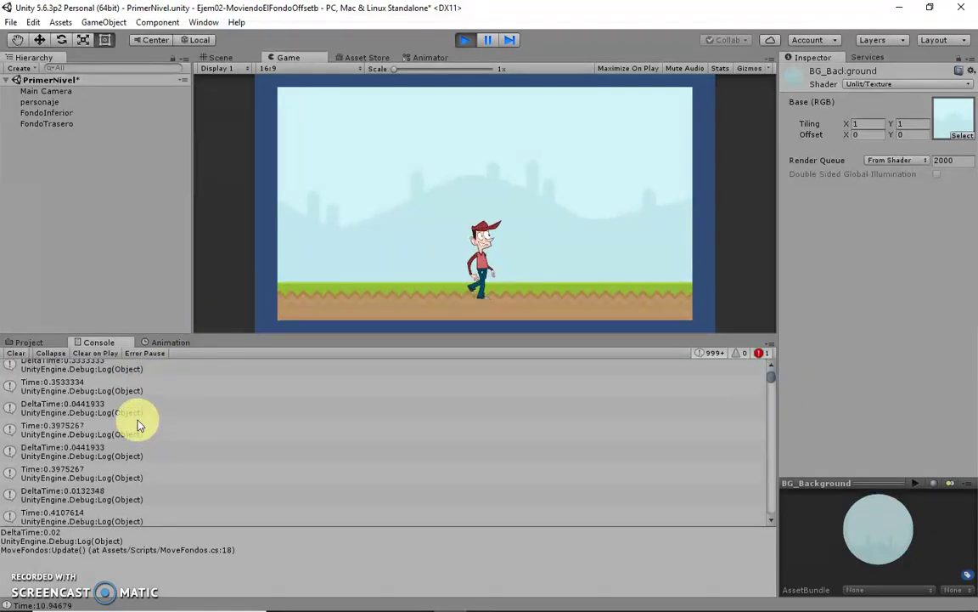
click(102, 410)
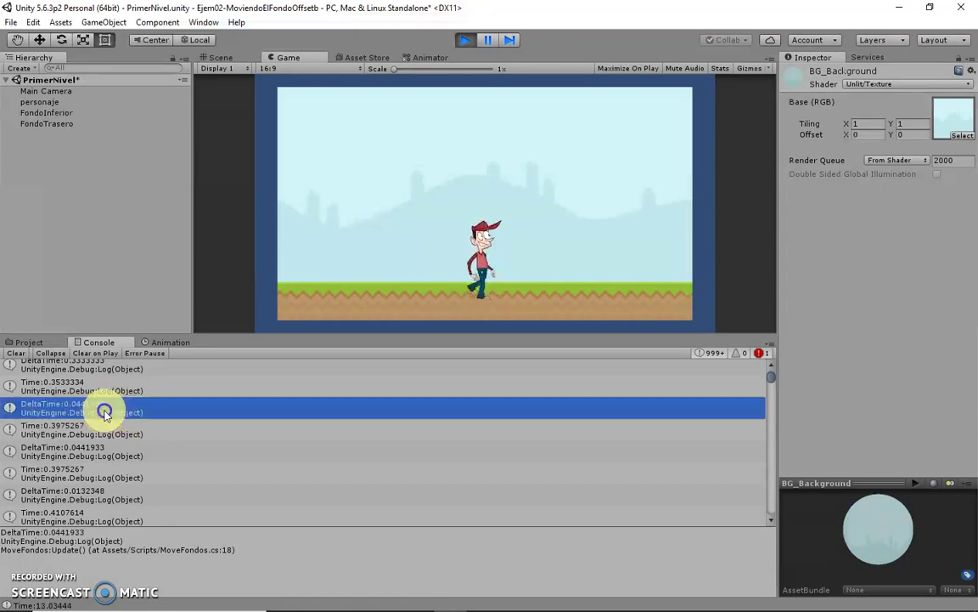
click(123, 452)
scroll(132, 463, down, 1)
scroll(131, 463, down, 1)
click(128, 456)
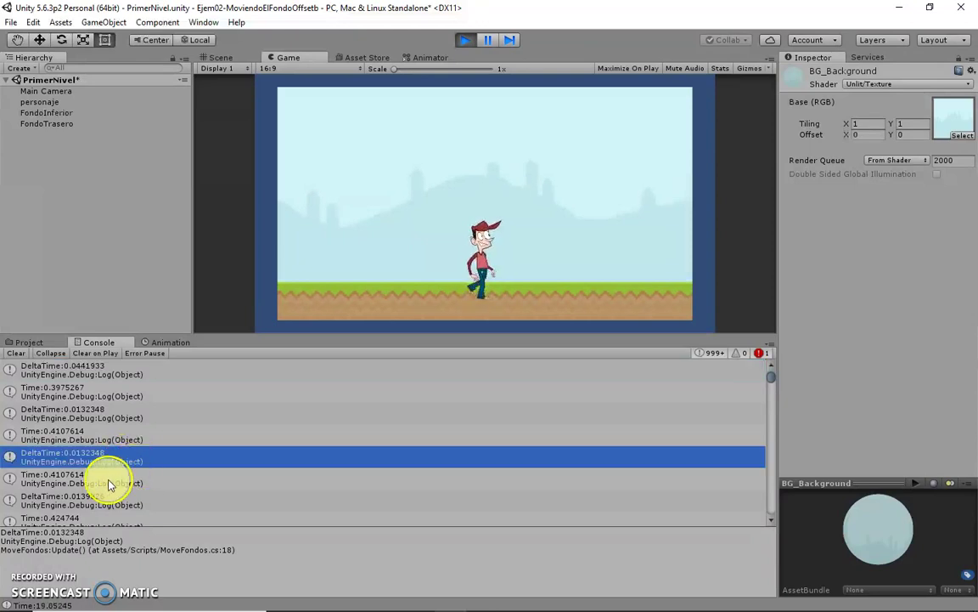
Step: Inspect Time entries 0.4107614 and 0.7419428 and DeltaTime 0.013042, then stop playing
click(119, 480)
scroll(111, 443, down, 3)
scroll(110, 443, down, 2)
scroll(110, 444, down, 2)
scroll(111, 443, down, 2)
scroll(111, 443, down, 2)
scroll(111, 443, down, 2)
scroll(109, 439, down, 2)
scroll(110, 446, down, 2)
click(102, 493)
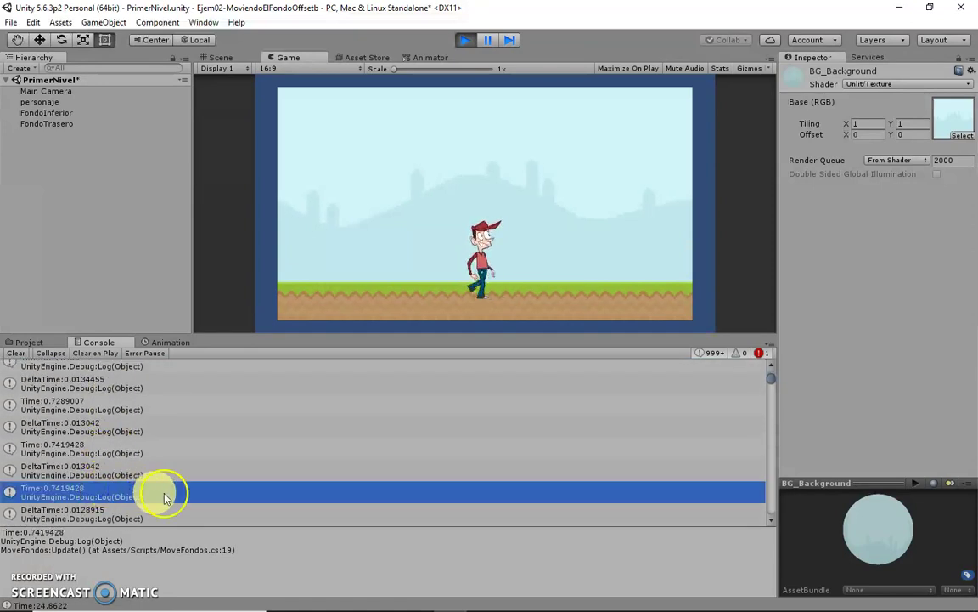
click(91, 470)
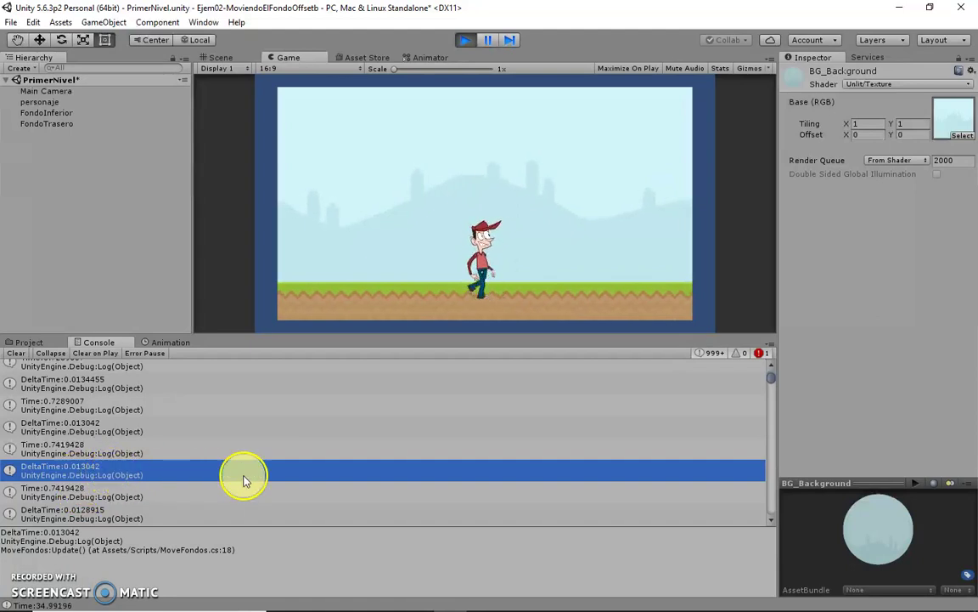
click(77, 496)
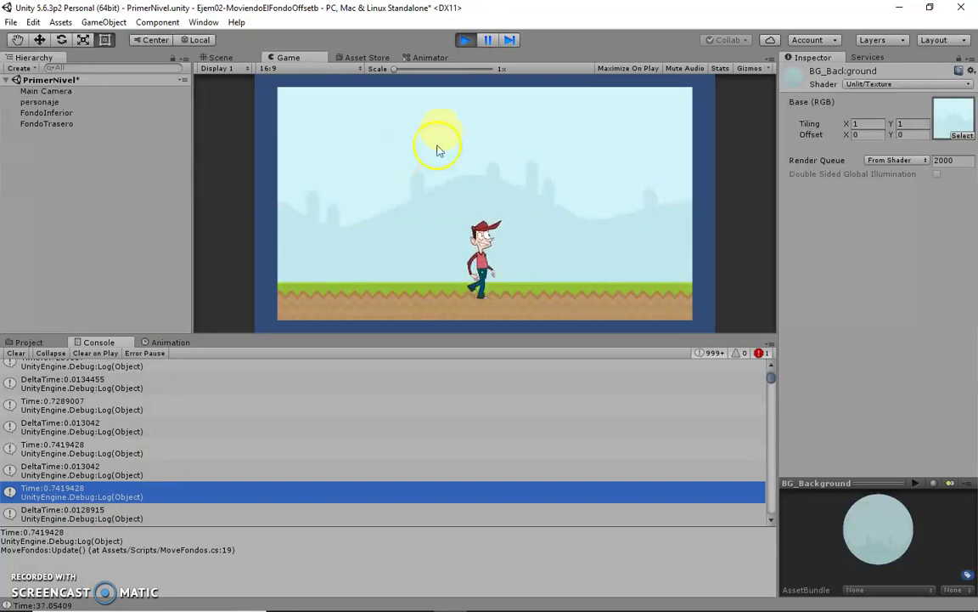
click(467, 39)
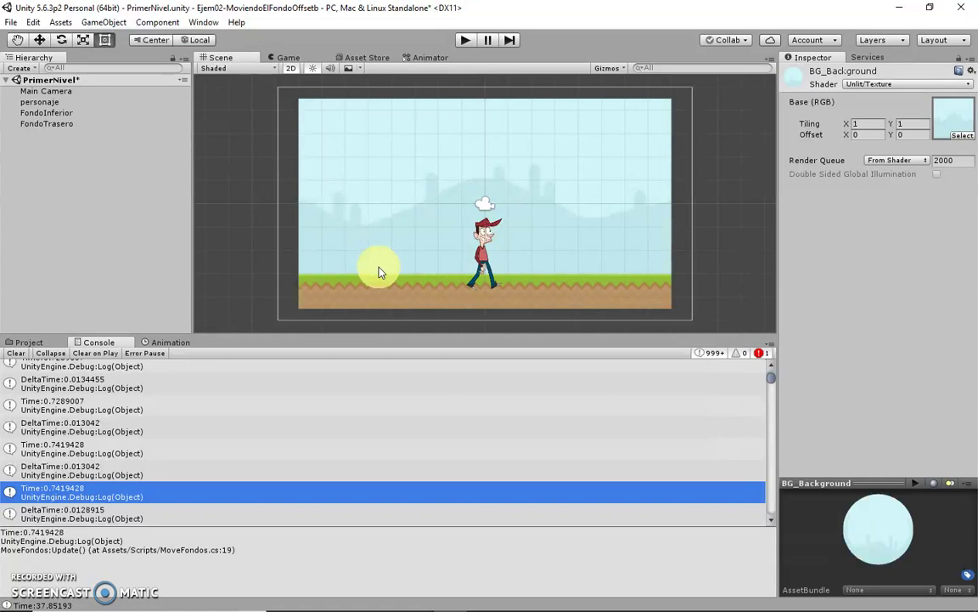
click(110, 430)
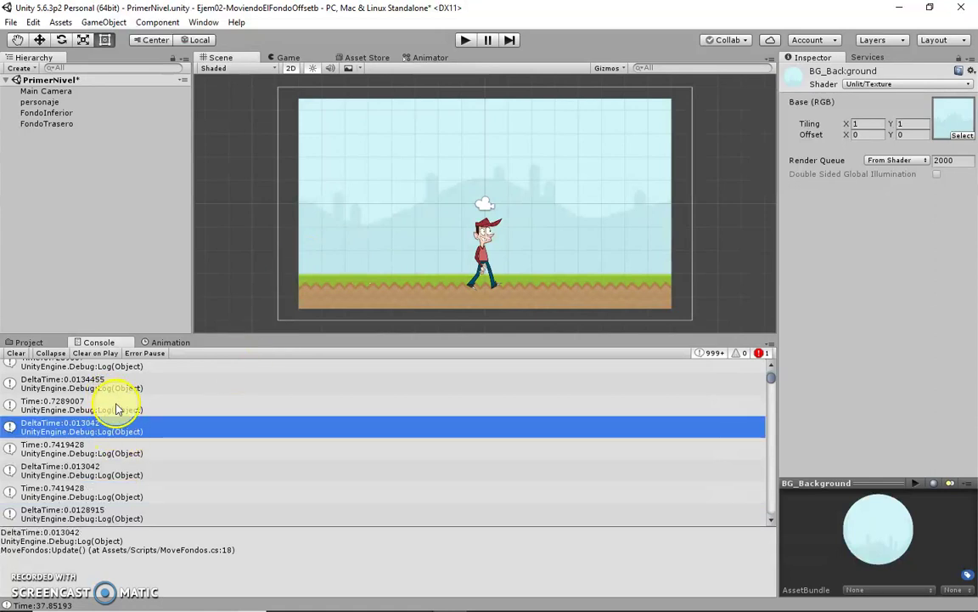
click(98, 382)
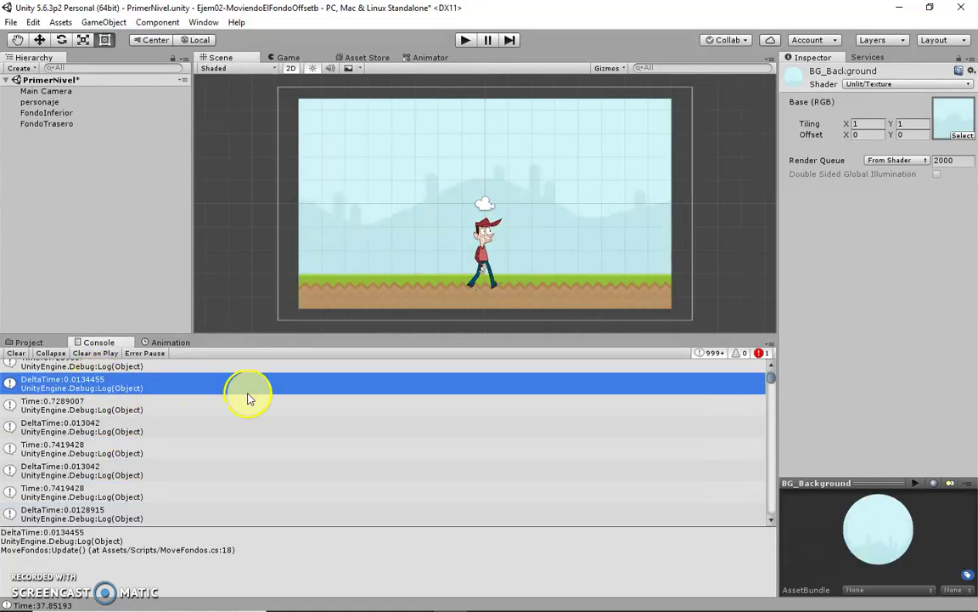
scroll(202, 412, up, 3)
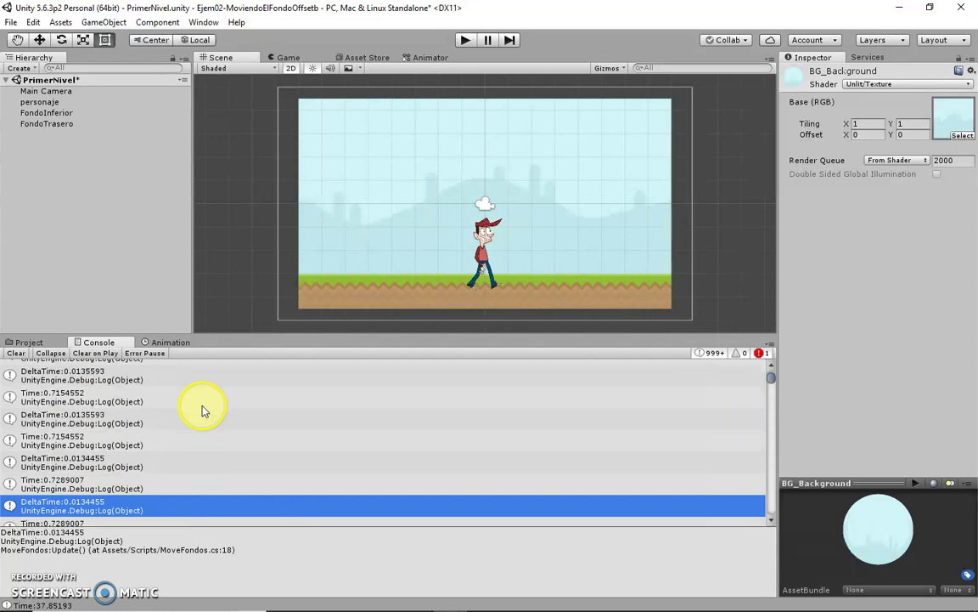
click(153, 375)
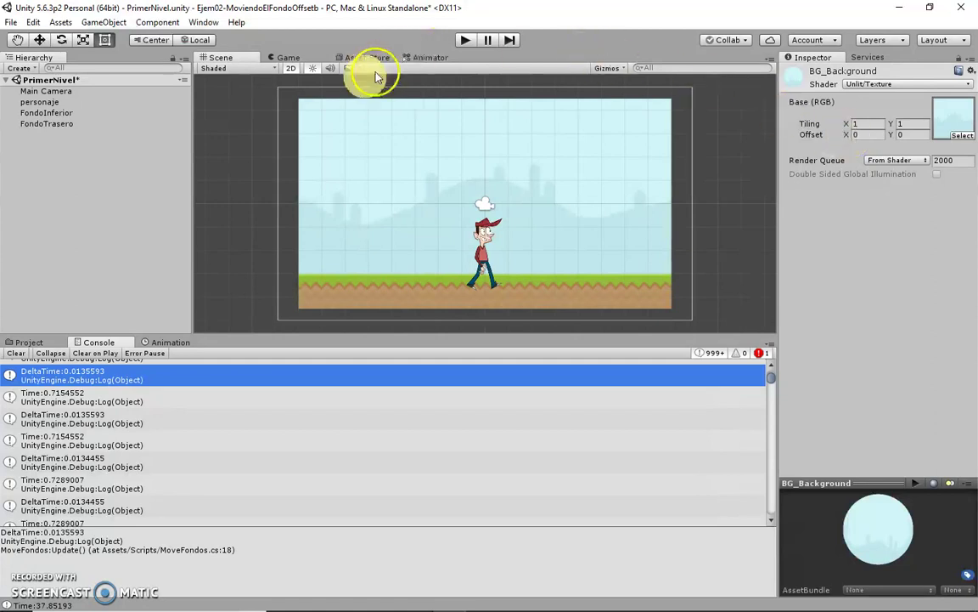
Step: Stop debugging and insert *Time.time after Time.deltaTime in the offset line
double_click(345, 404)
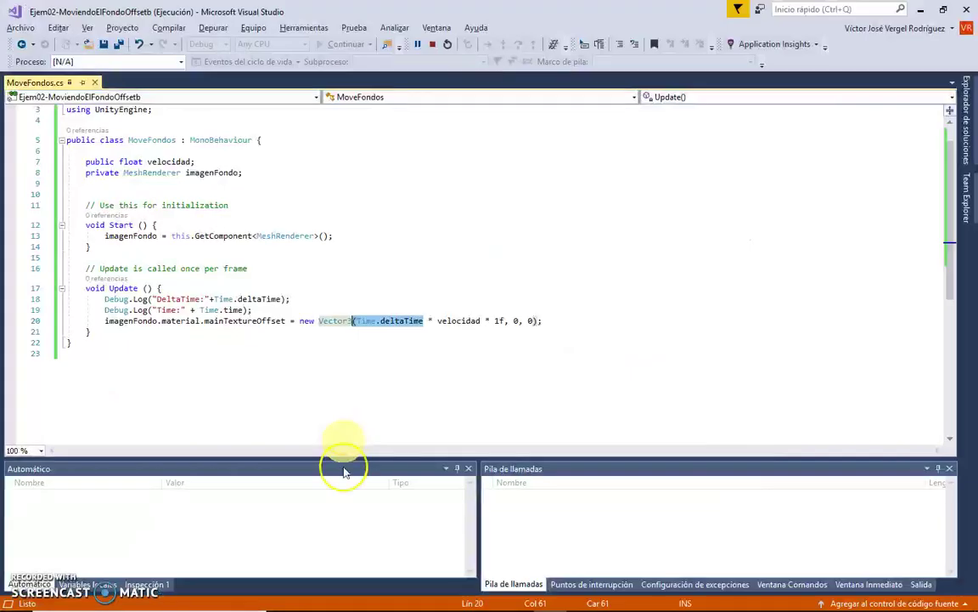
click(356, 321)
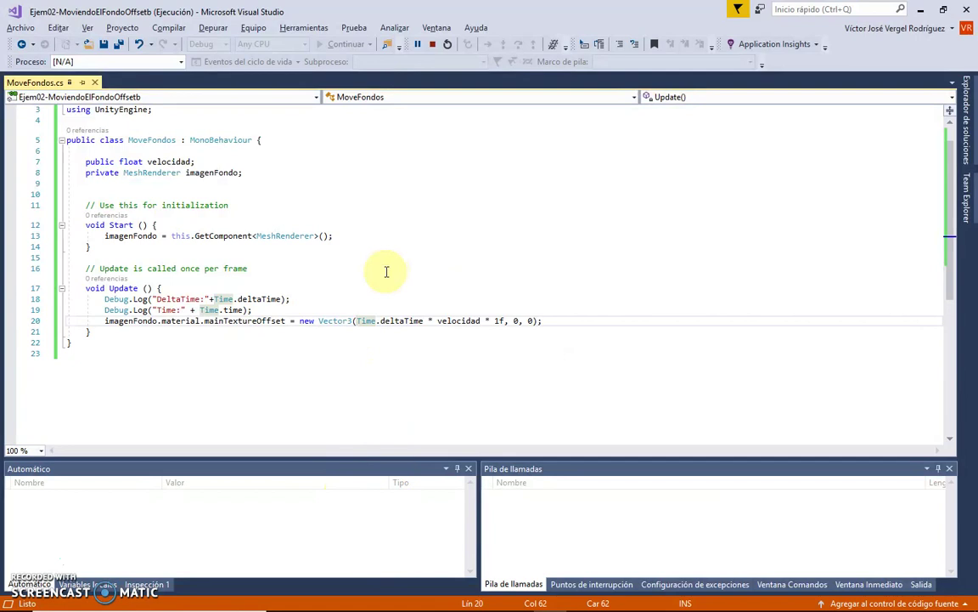
click(432, 45)
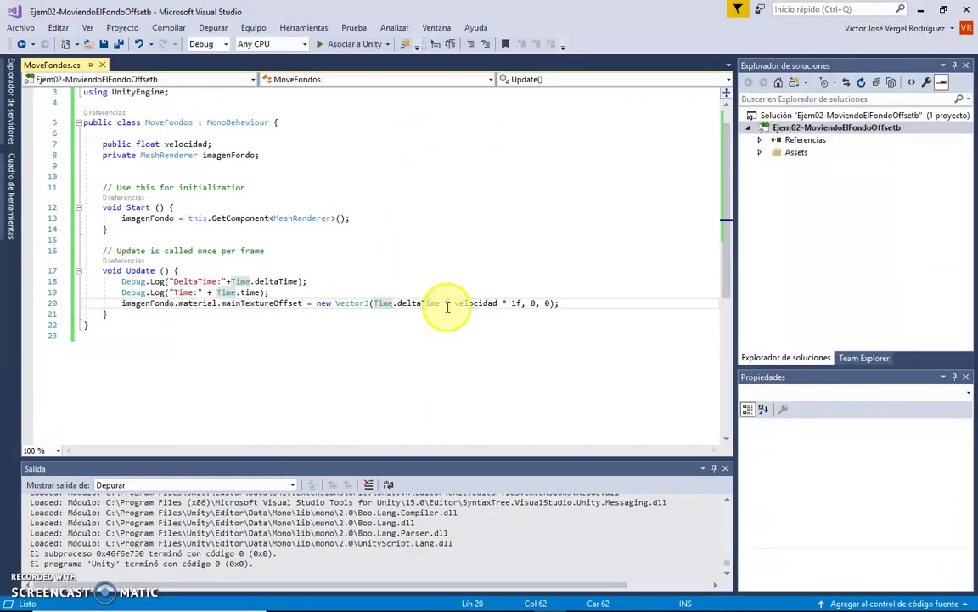
click(448, 305)
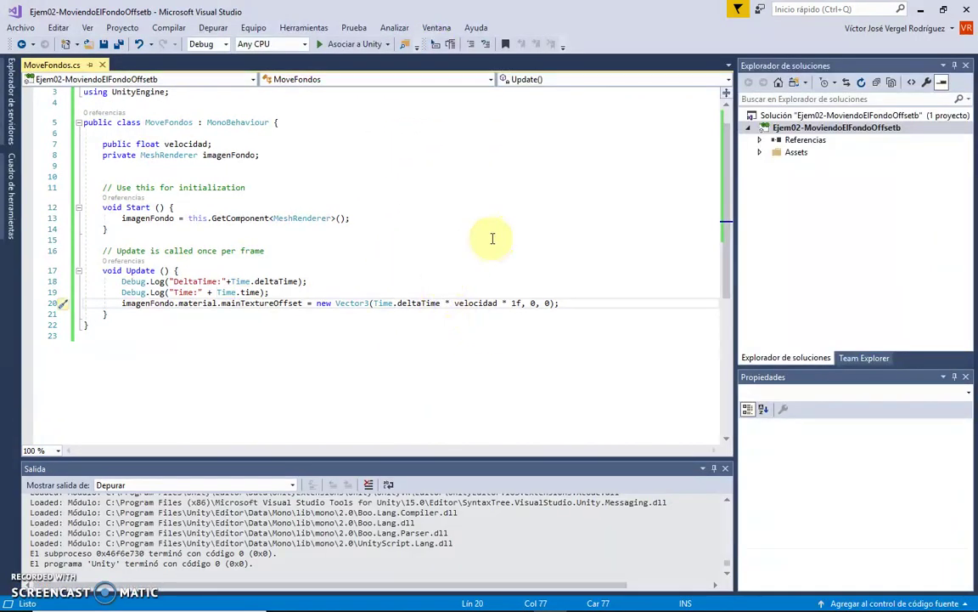
key(Left)
text(*)
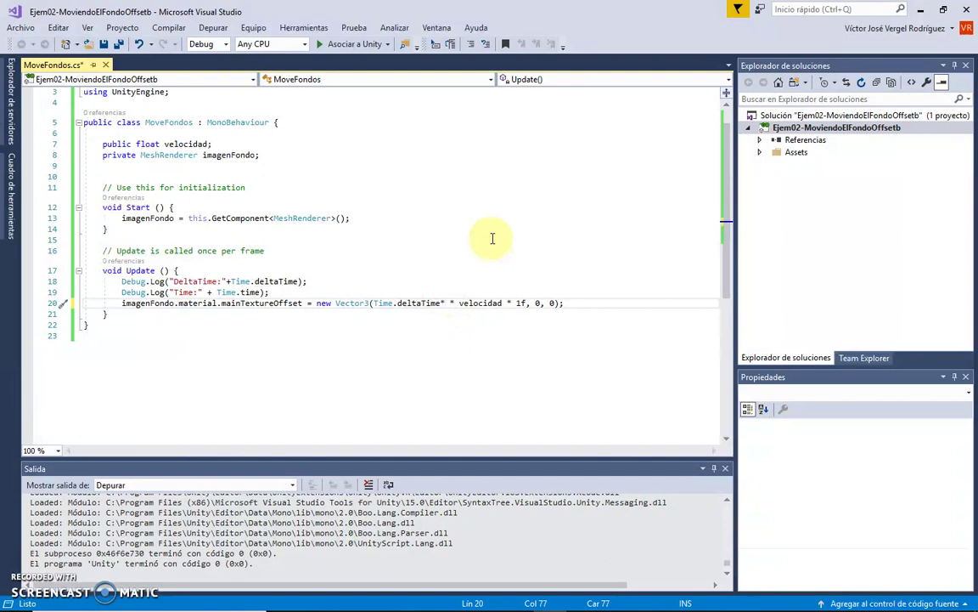
text(Time.time)
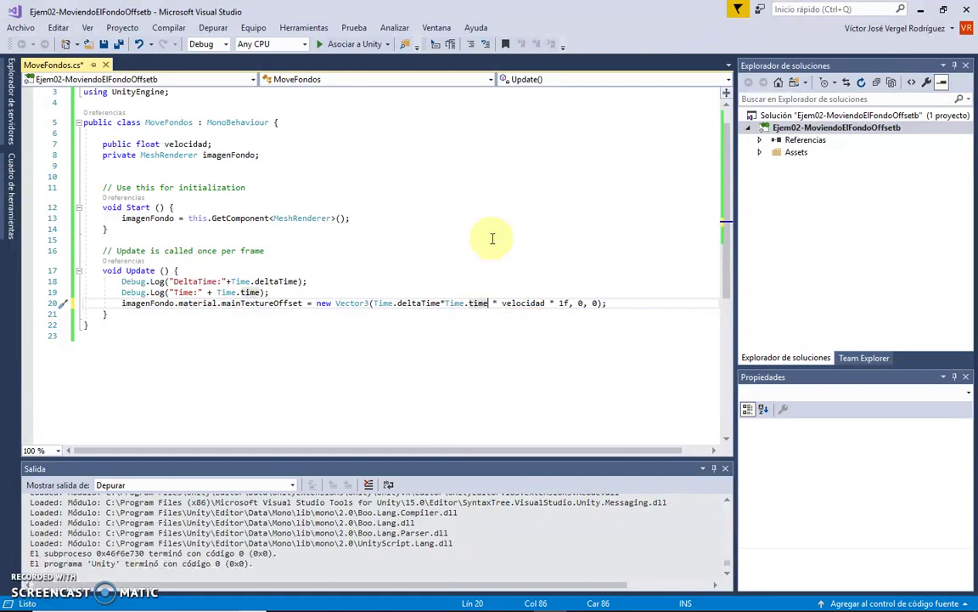
Step: Add * before velocidad, then reattach the debugger to Unity
drag(444, 303, 373, 302)
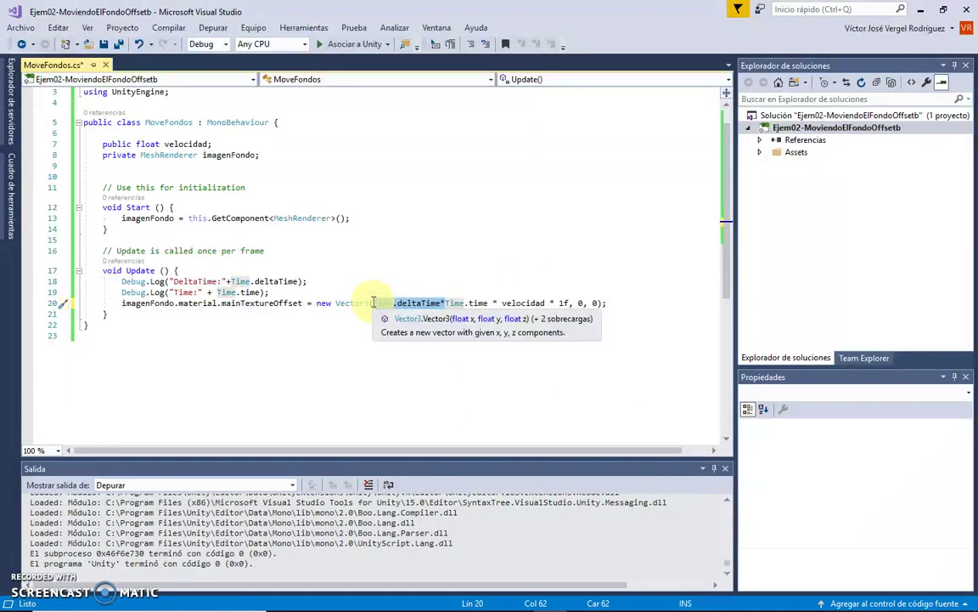
click(448, 303)
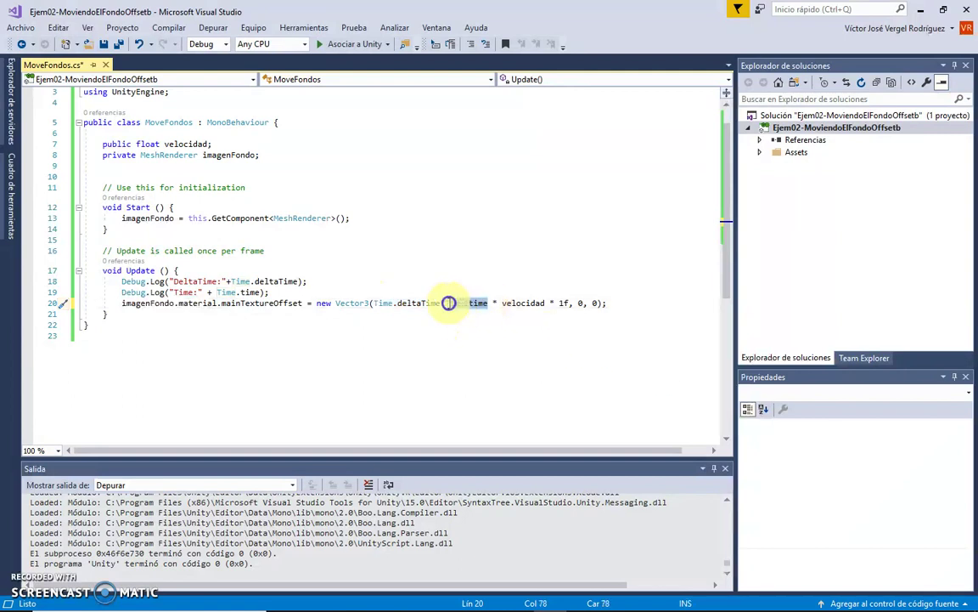
click(502, 303)
text(*)
double_click(564, 303)
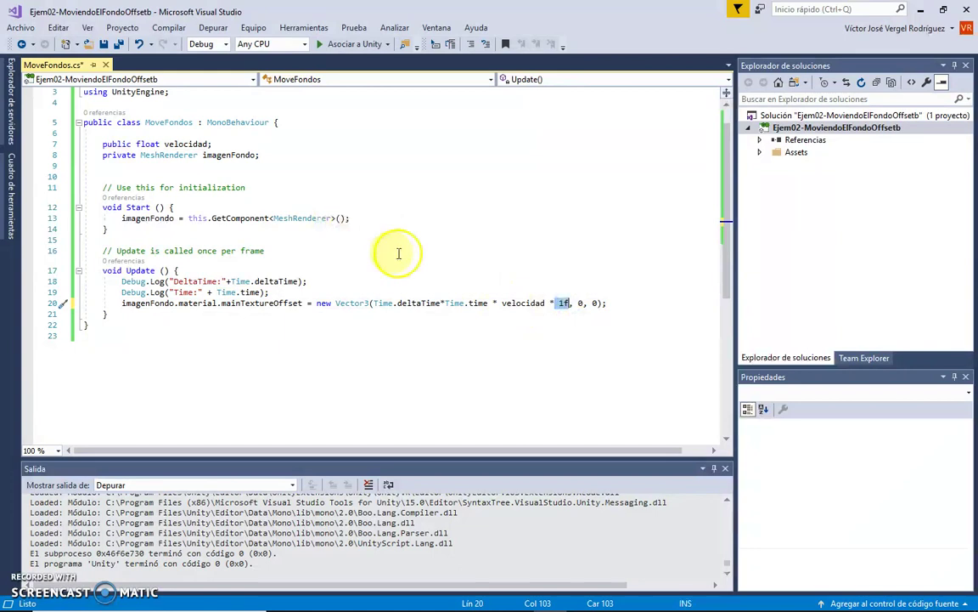
click(355, 44)
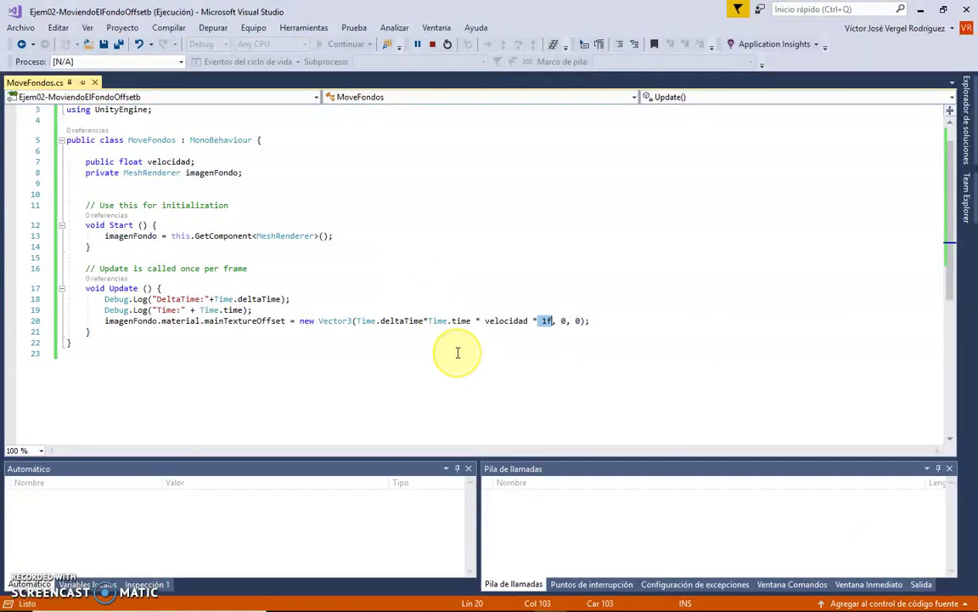
key(alt+Tab)
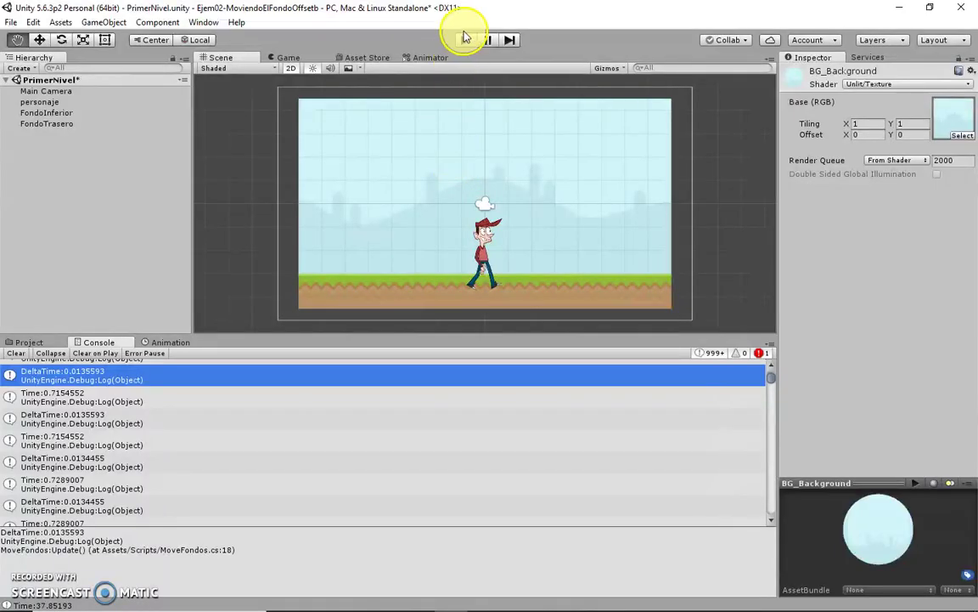
click(465, 39)
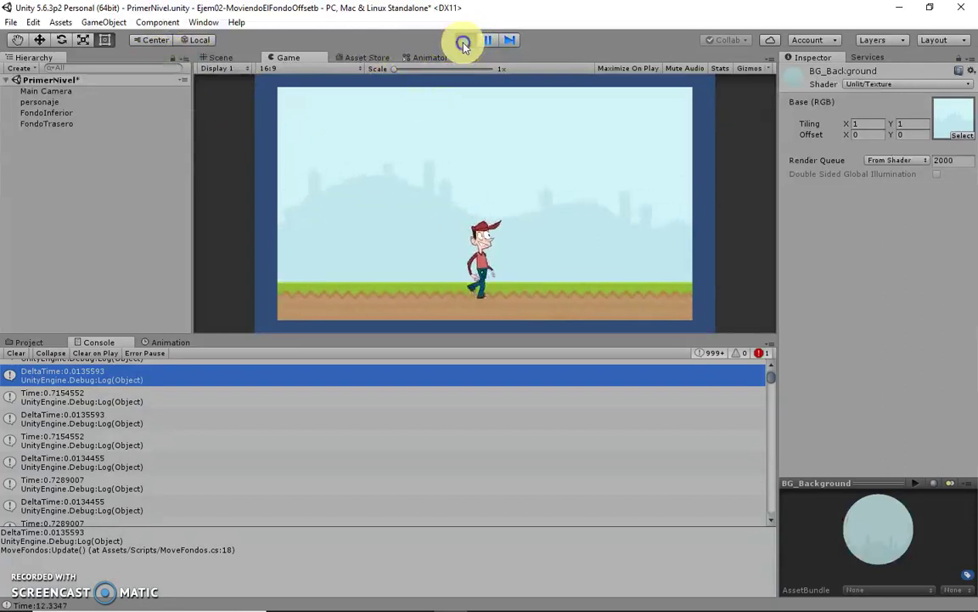
click(465, 41)
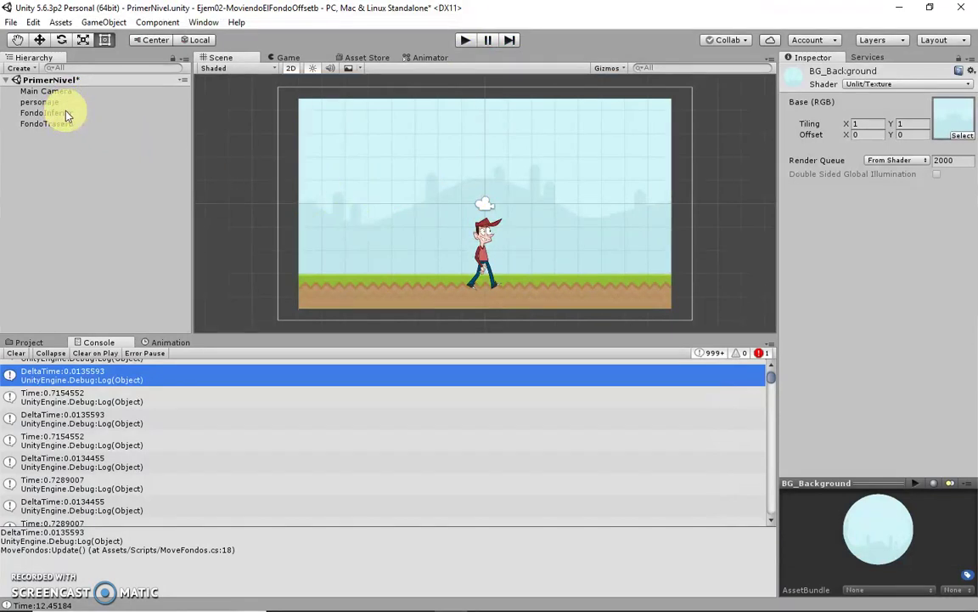
Step: Highlight the Time.deltaTime and Time.time terms on line 20, then return to Unity
key(alt+Tab)
drag(427, 321, 360, 321)
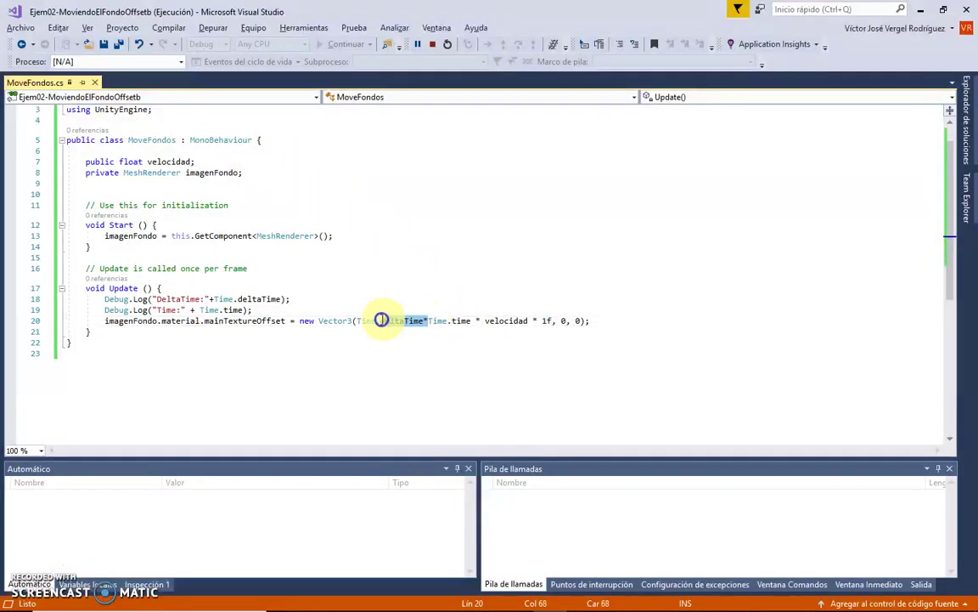
click(430, 320)
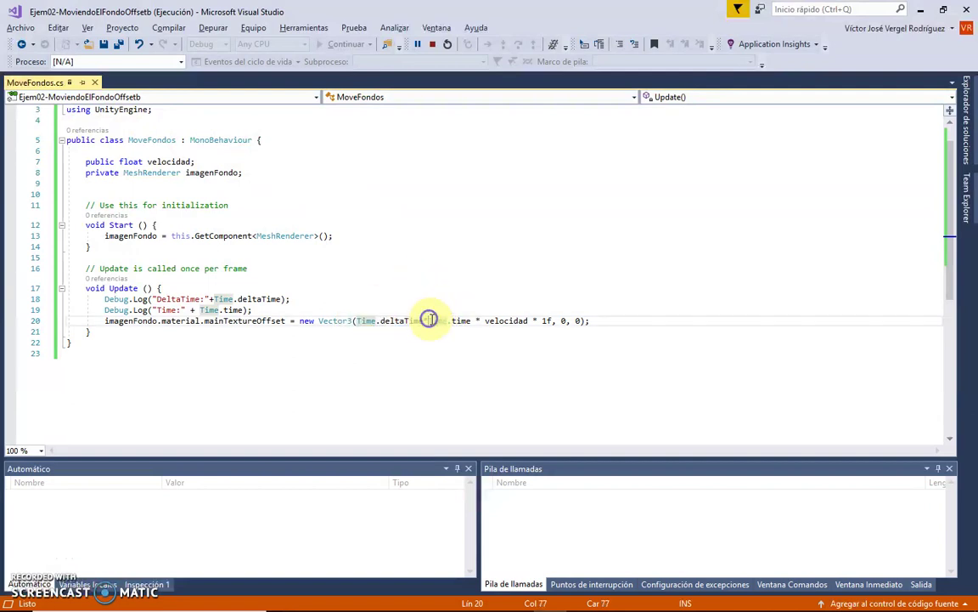
drag(427, 320, 358, 321)
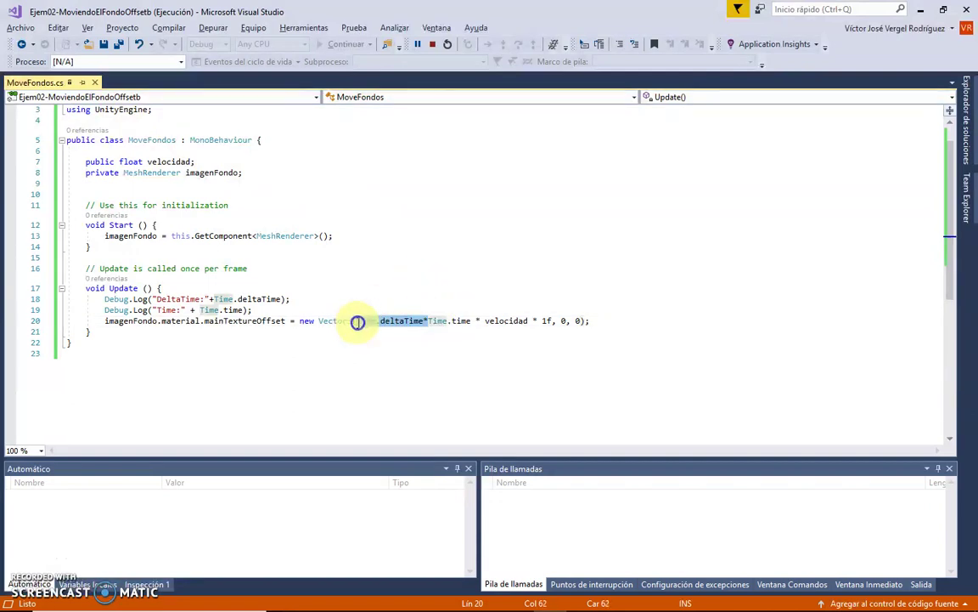
click(470, 320)
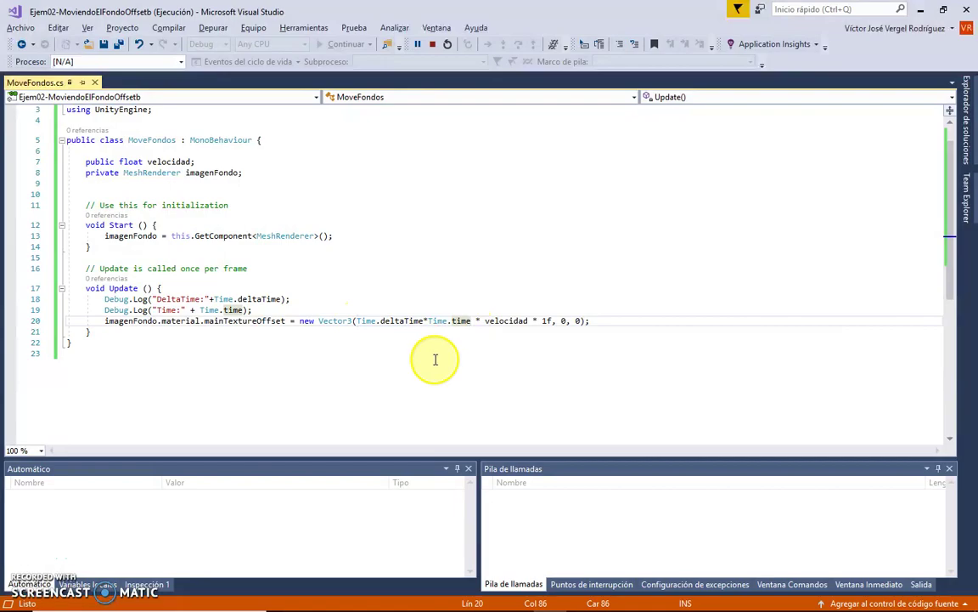
key(alt+Tab)
Step: Select FondoInferior and enter 1 in its materials count field
click(66, 114)
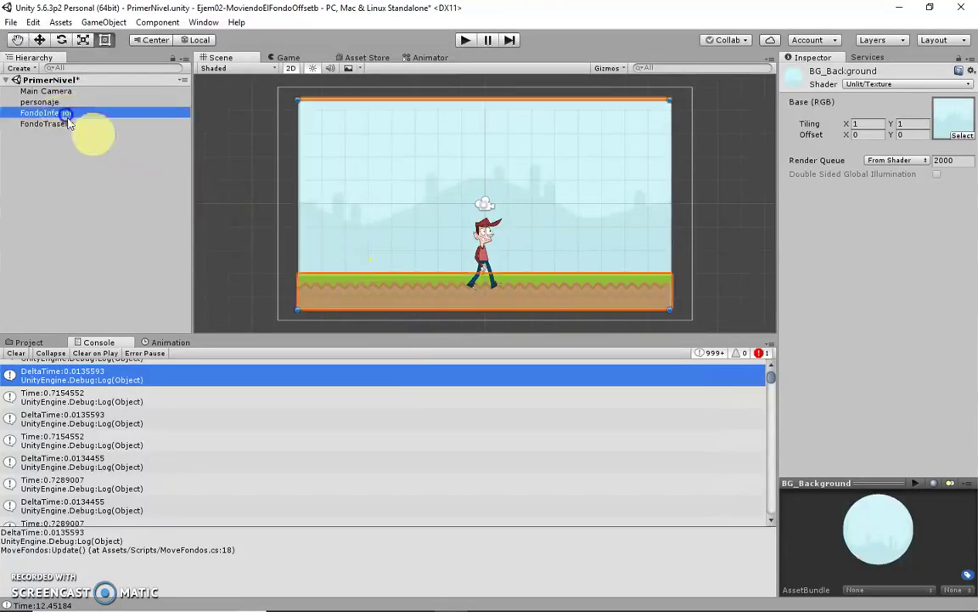
click(893, 427)
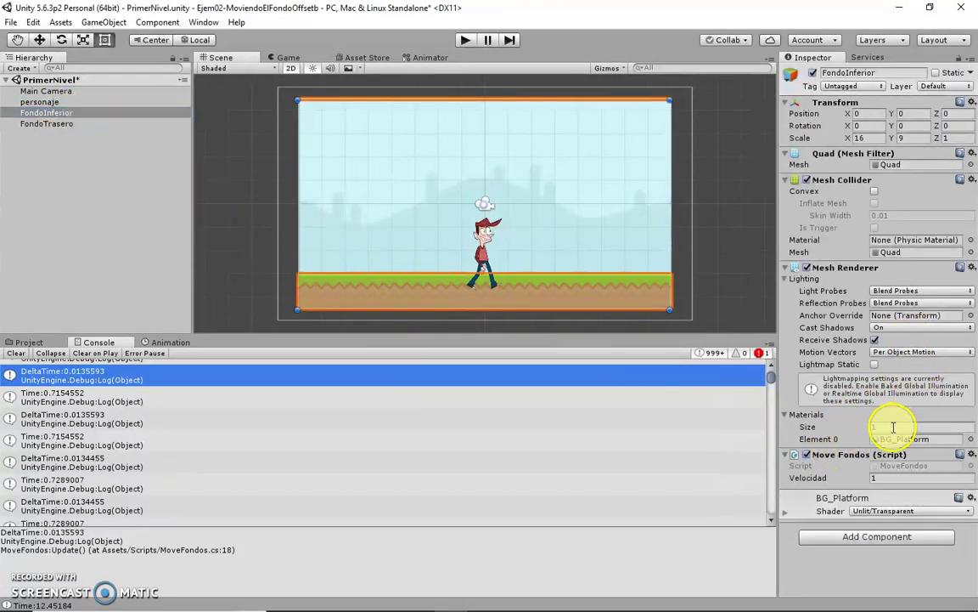
click(850, 428)
text(1)
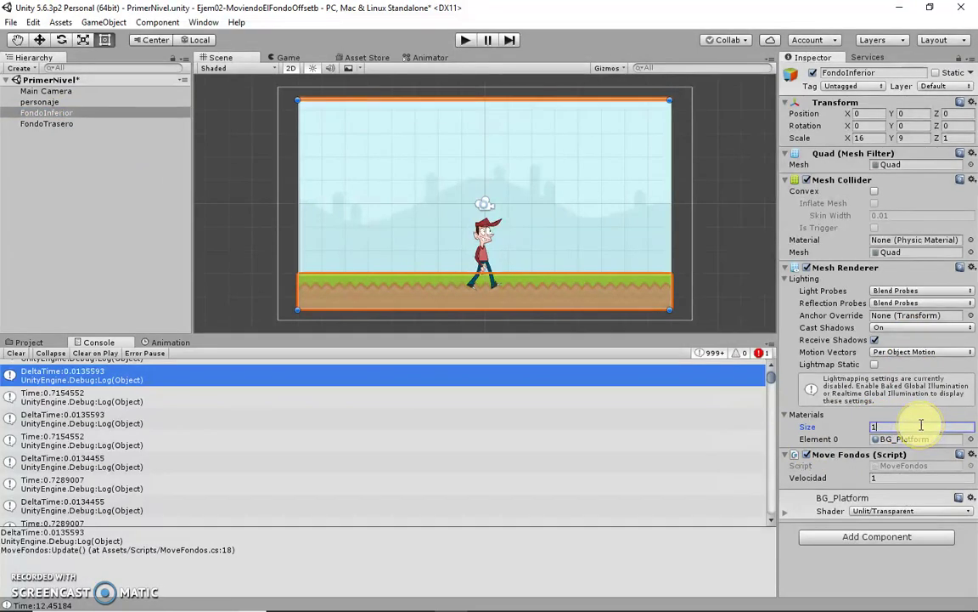
Step: Set FondoTrasero's Velocidad to 15 and test-run the scene
click(68, 126)
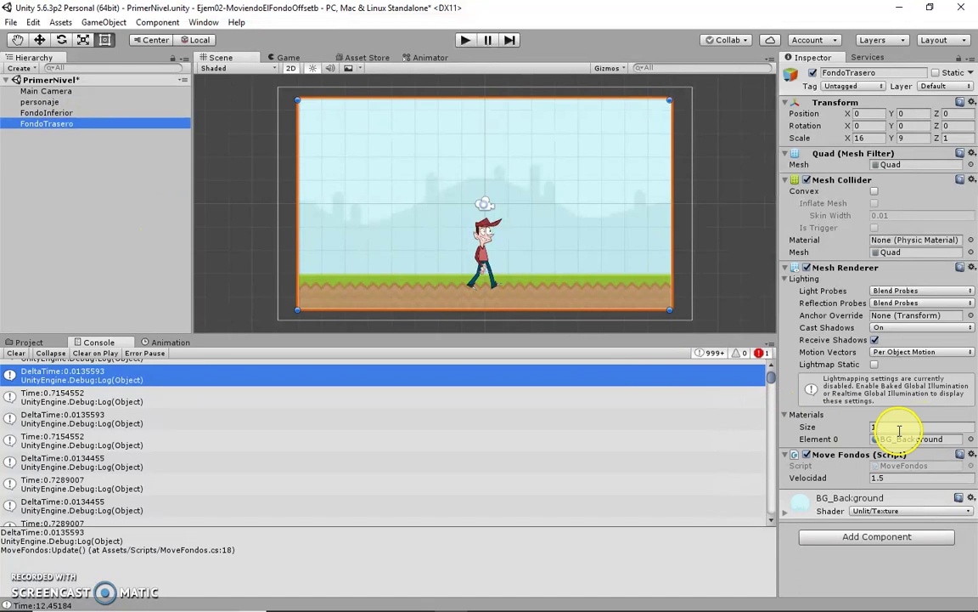
click(872, 480)
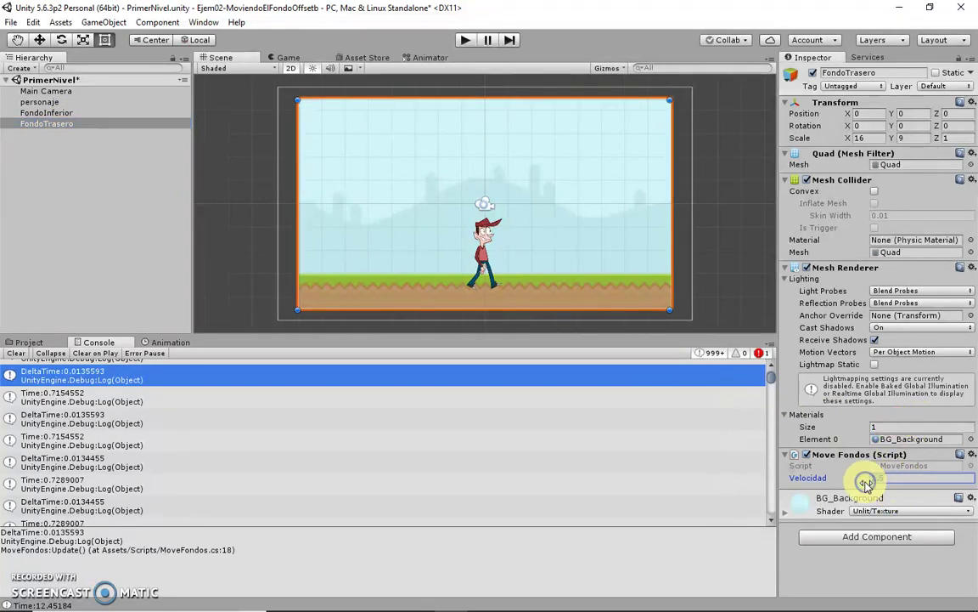
click(465, 40)
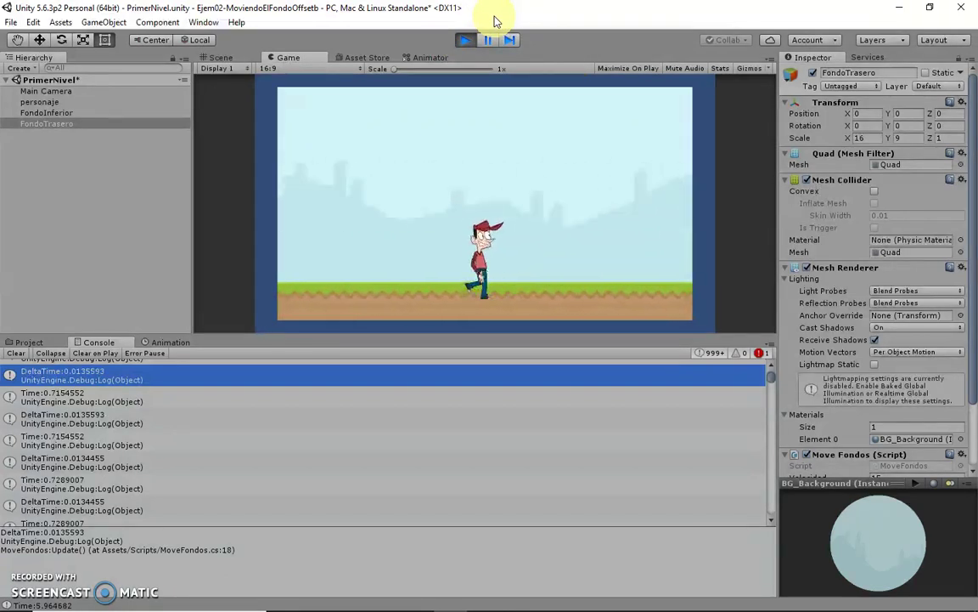
click(462, 44)
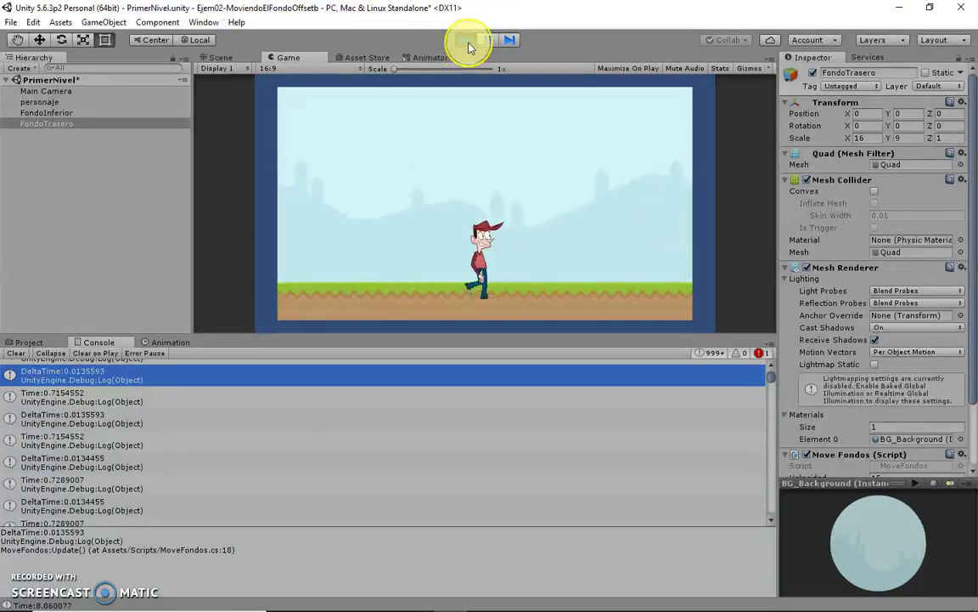
Step: Delete Time.deltaTime* from line 20 with debugging stopped, reattach, and return to Unity
key(alt+Tab)
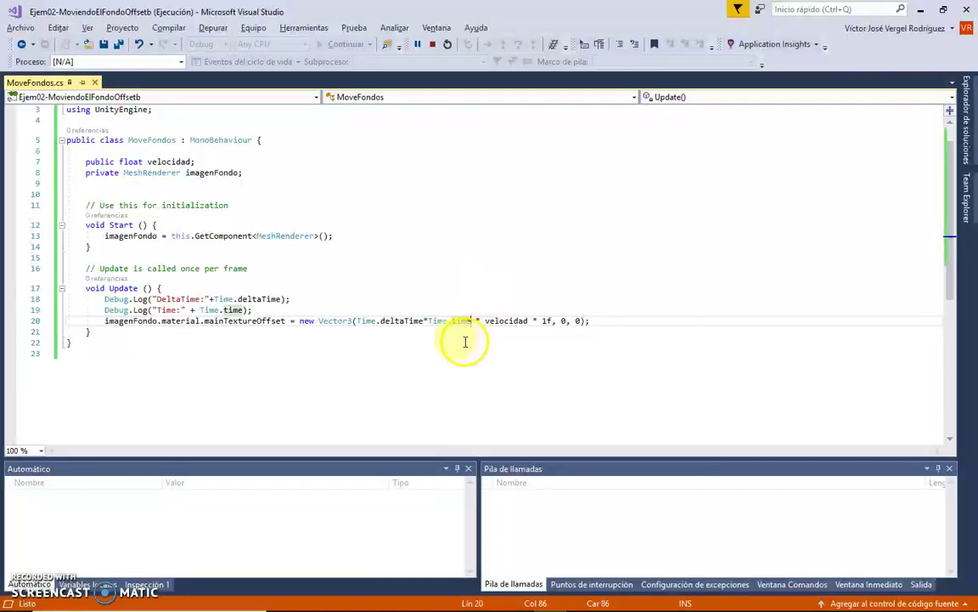
drag(427, 321, 378, 321)
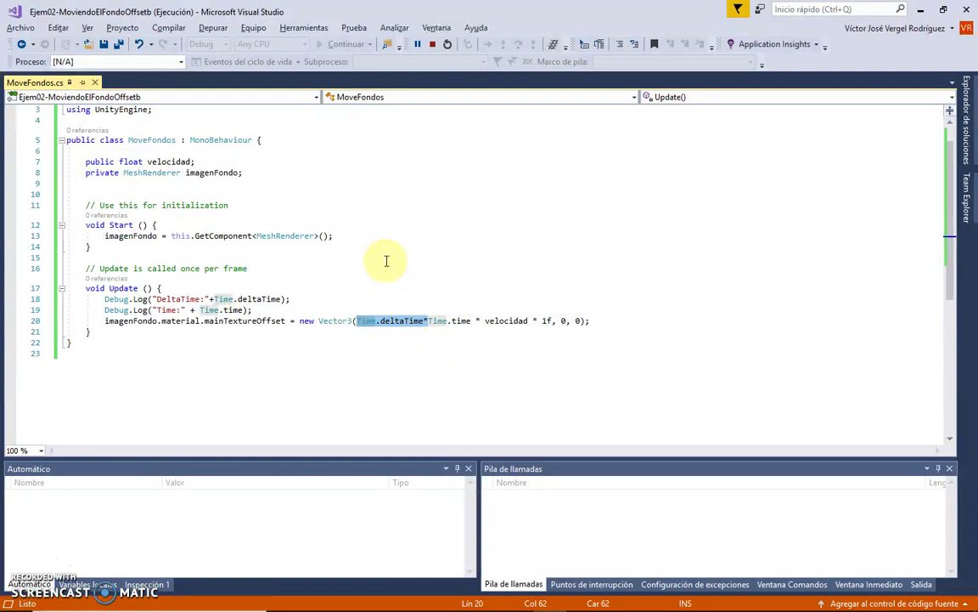
click(432, 43)
key(Delete)
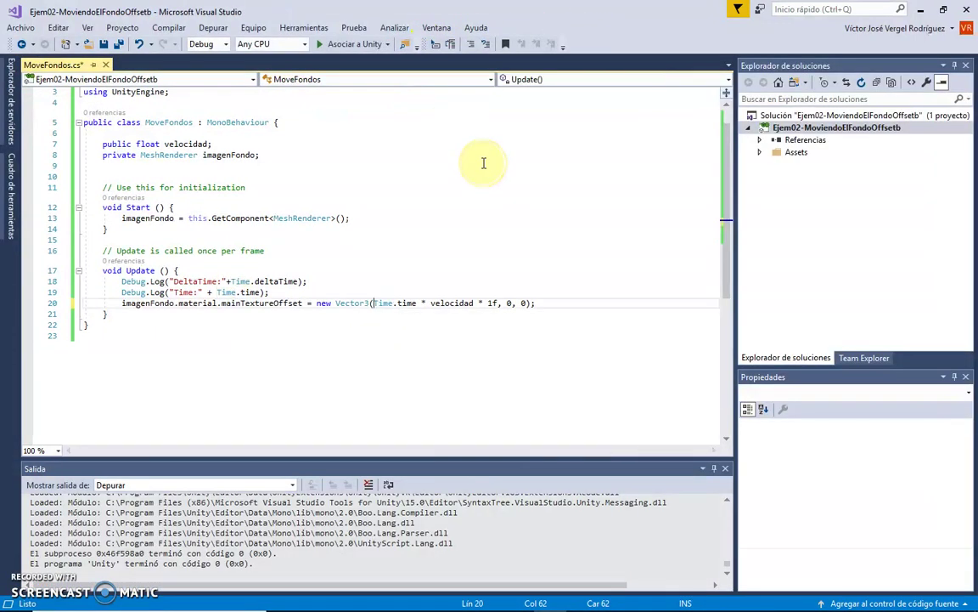
click(336, 43)
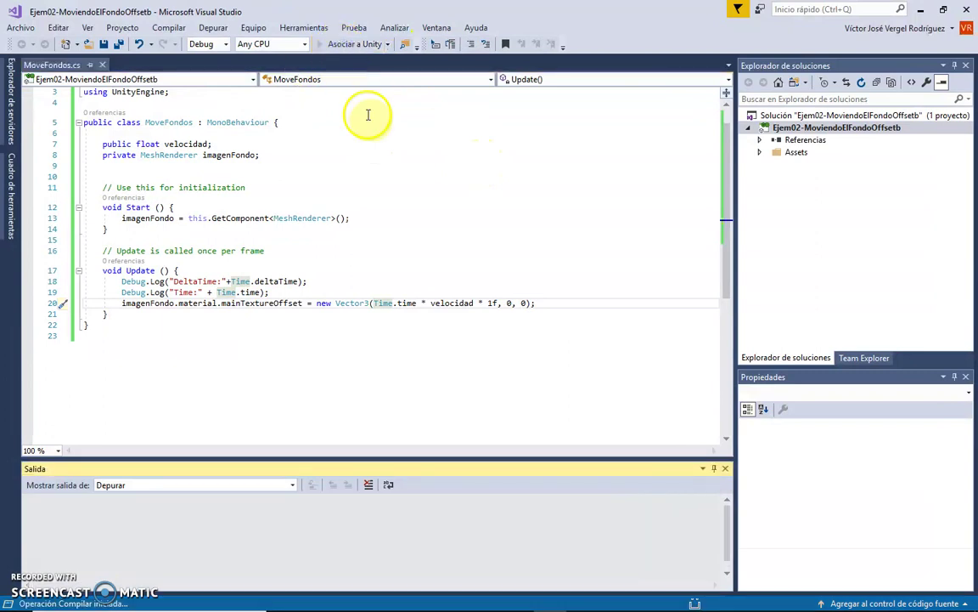
key(alt+Tab)
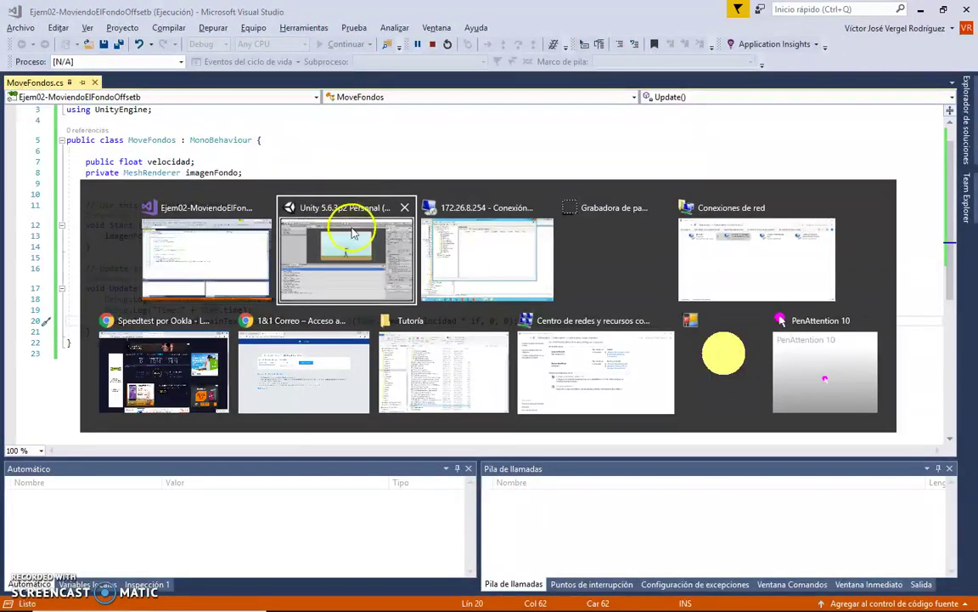
key(alt+Tab)
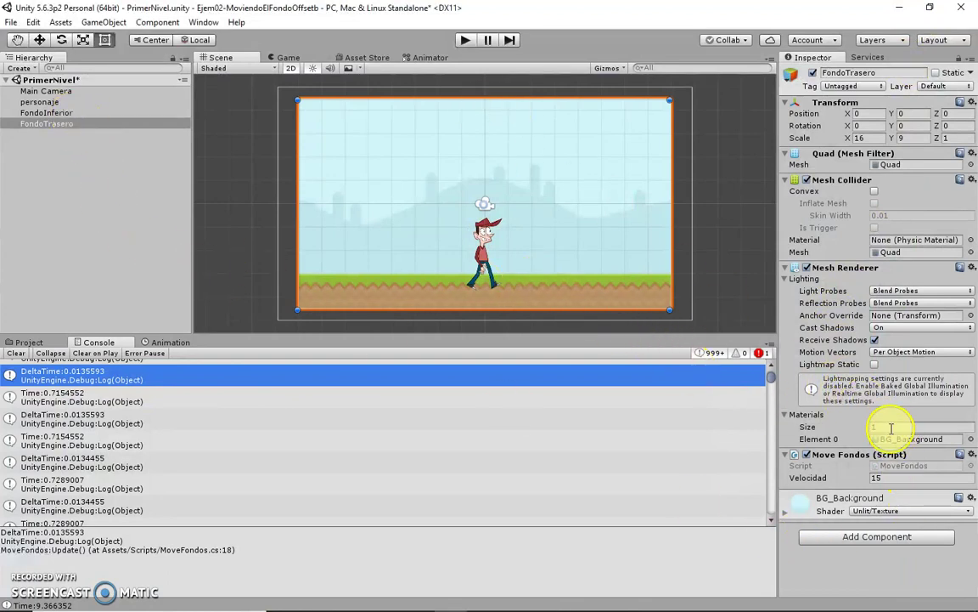
Step: Change FondoTrasero's Velocidad from 15 to 1.5, confirm FondoInferior at 1, and play
drag(898, 480, 839, 483)
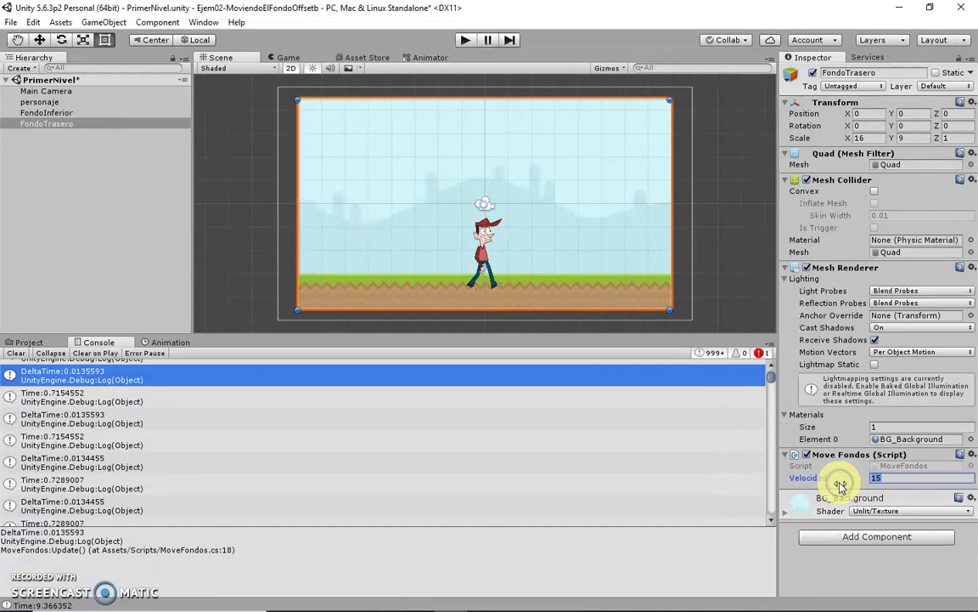
click(42, 113)
click(903, 481)
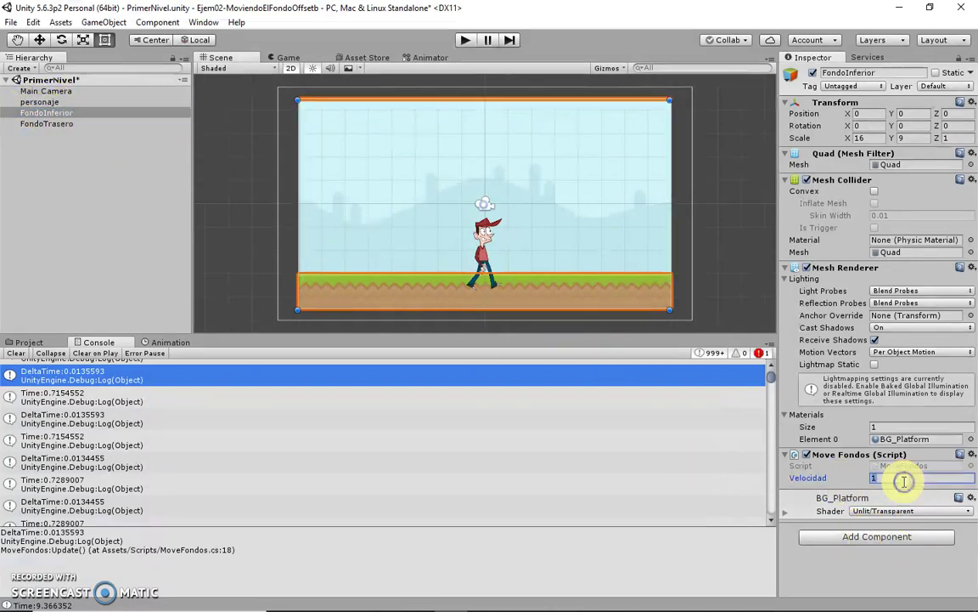
click(465, 42)
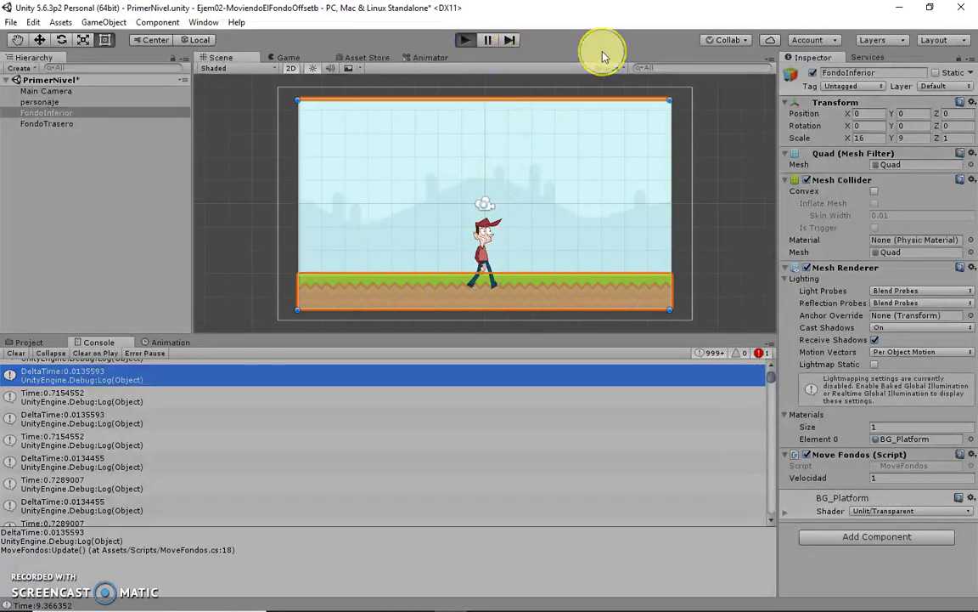